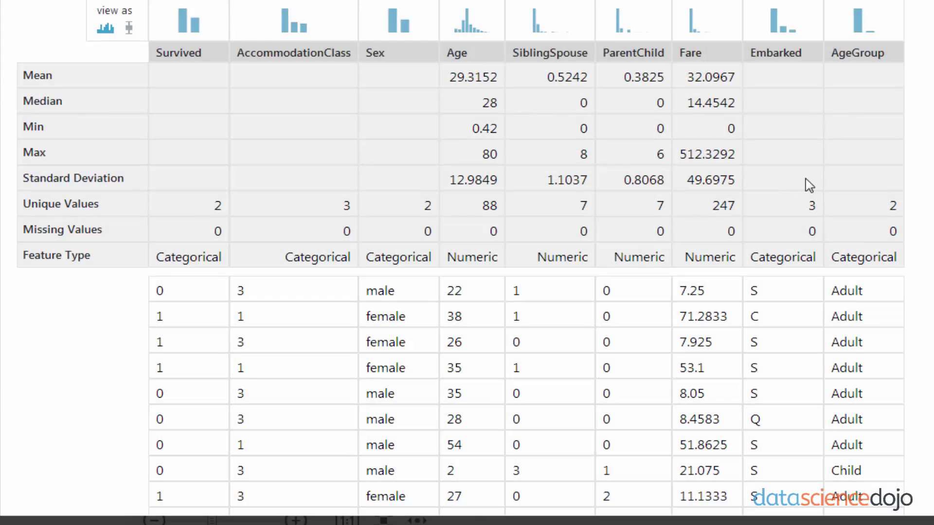
Scroll through the dataset results, then close them to return to the Feature Engineering canvas
drag(876, 104, 885, 104)
drag(827, 58, 890, 59)
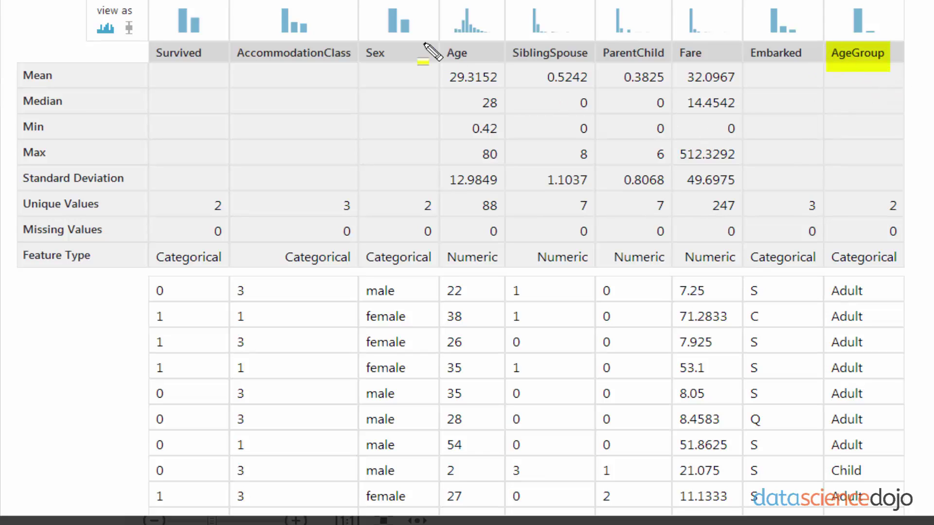
drag(443, 52, 469, 53)
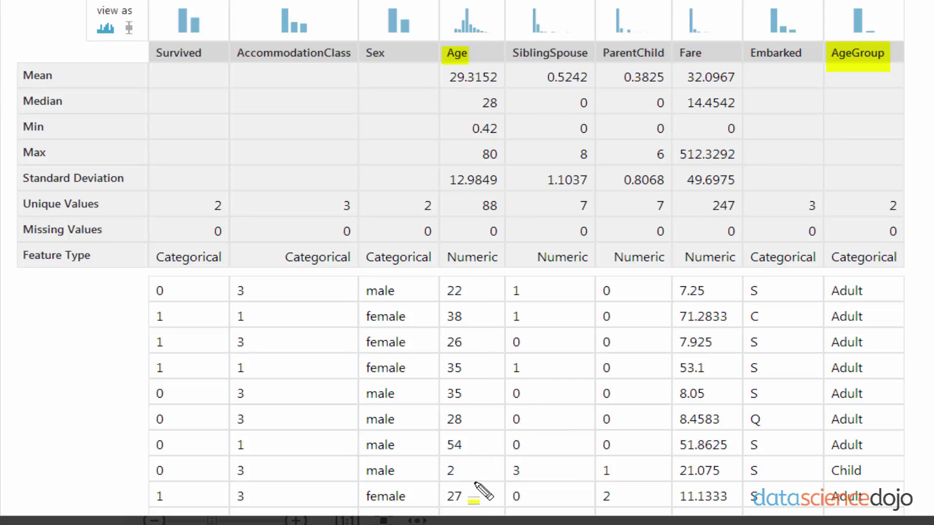
drag(444, 470, 475, 471)
drag(828, 472, 880, 471)
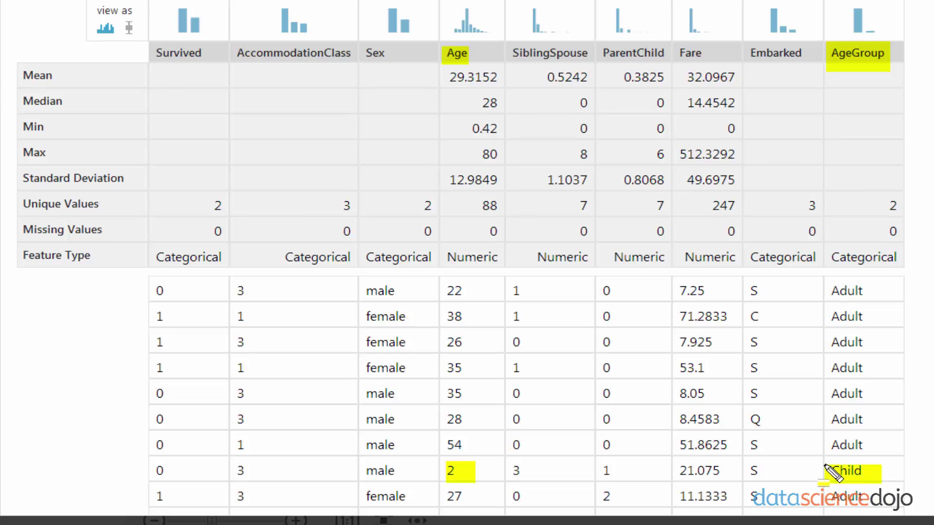
drag(828, 446, 879, 446)
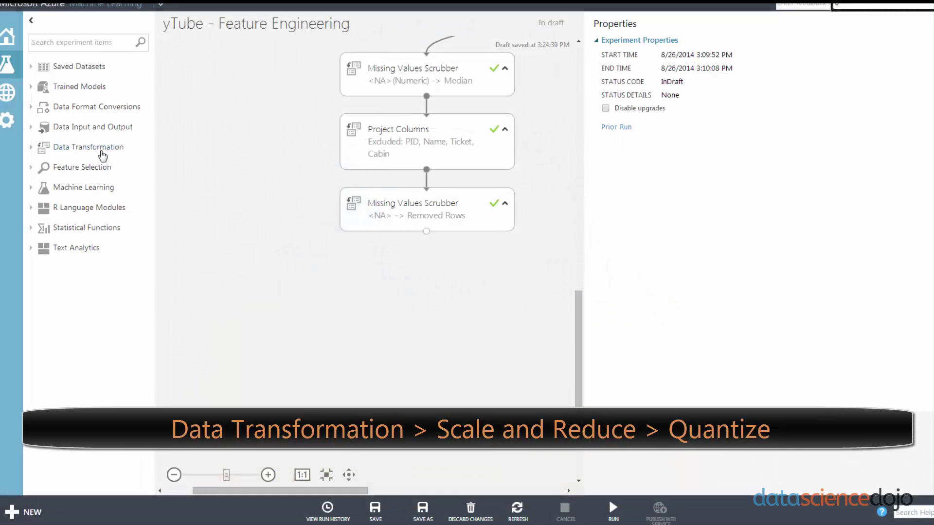
Place a Quantize module on the canvas, fed by the last Missing Values Scrubber
click(91, 148)
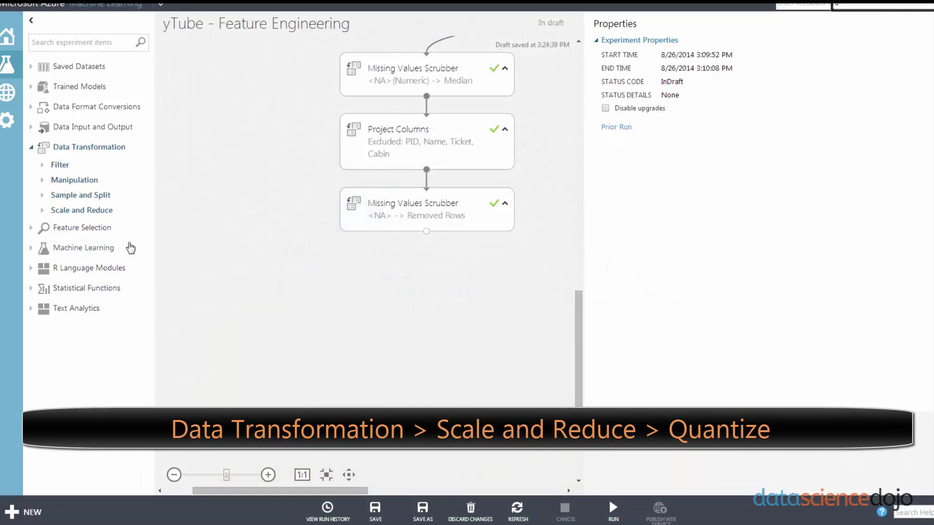
click(81, 211)
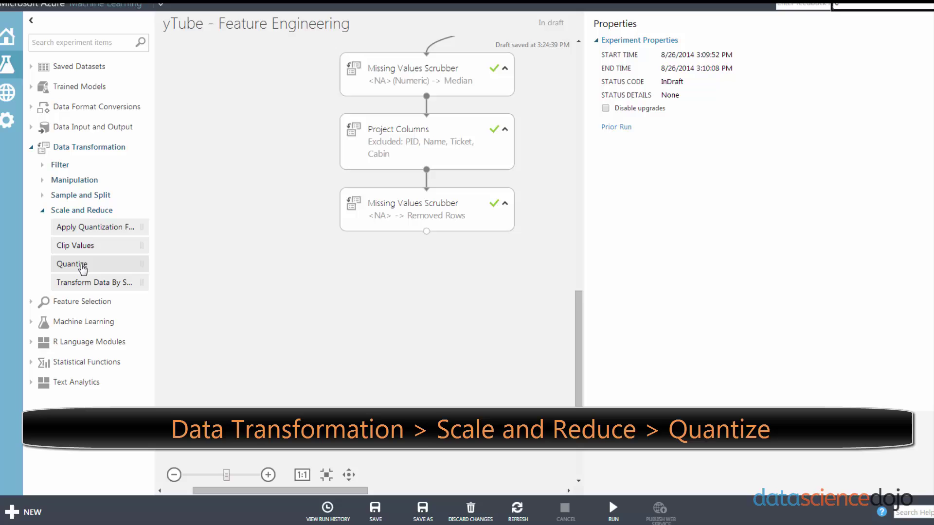
drag(71, 264, 381, 320)
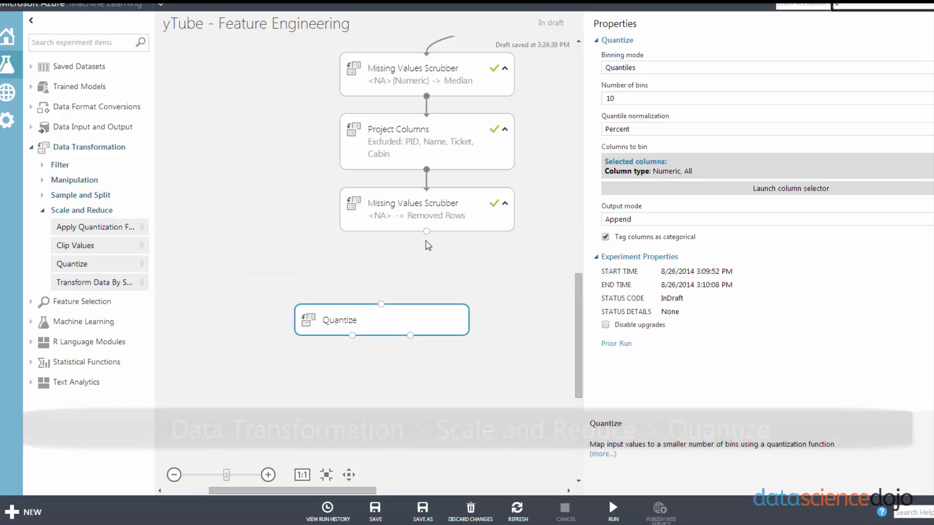
drag(427, 231, 382, 305)
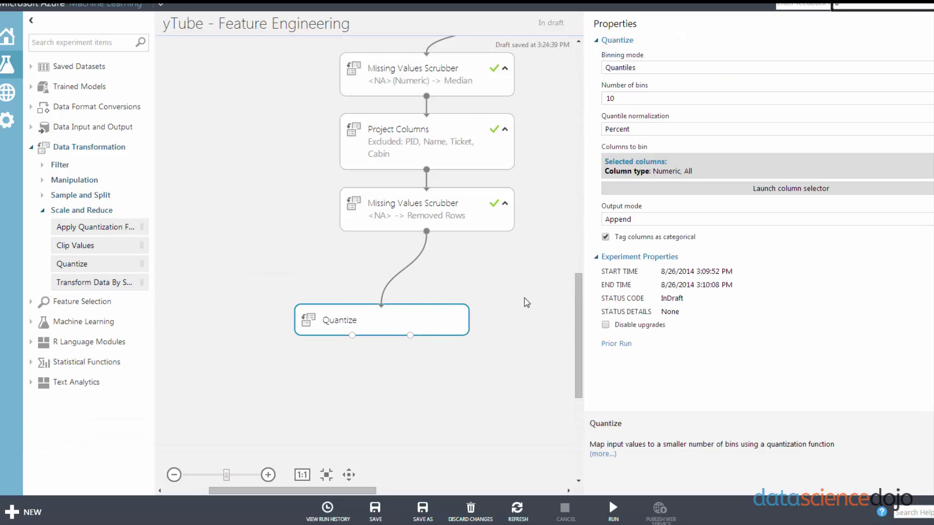
click(508, 289)
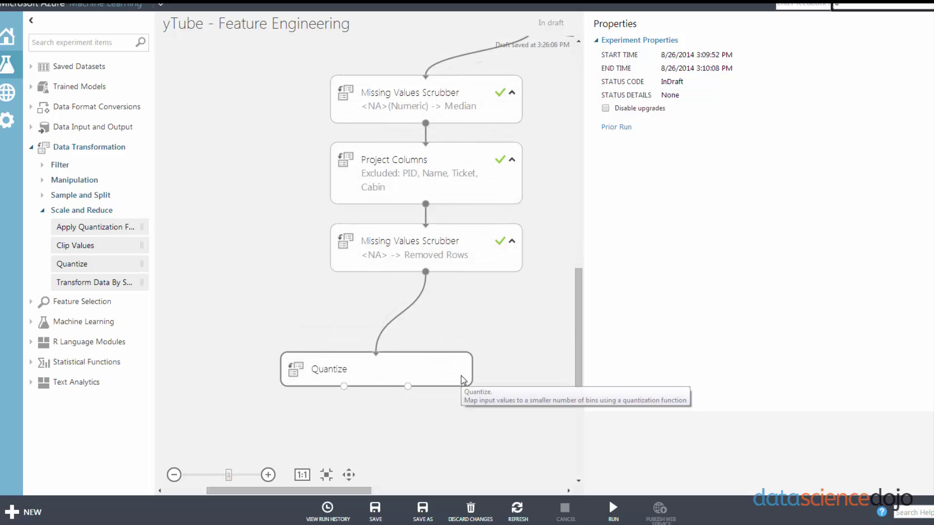
Set Quantize's binning mode to CustomEdges with a bin edge of 8
click(462, 376)
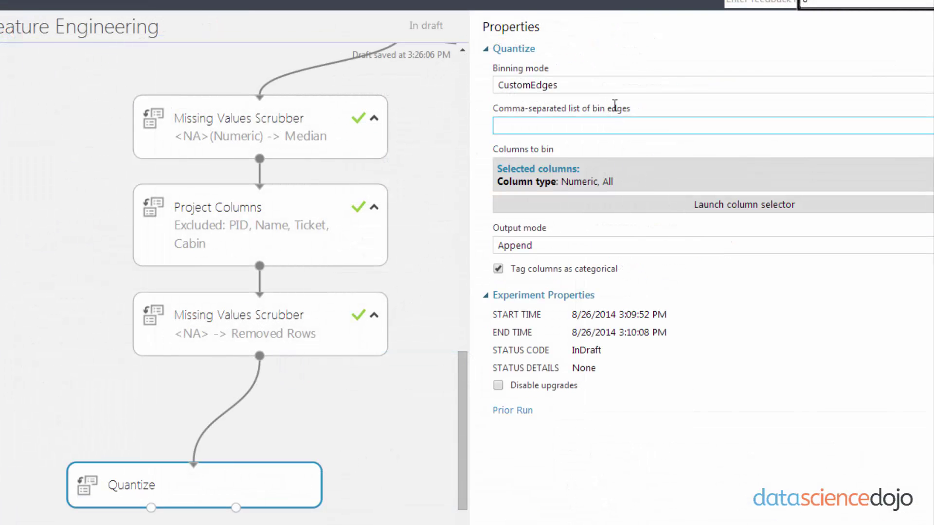
click(604, 86)
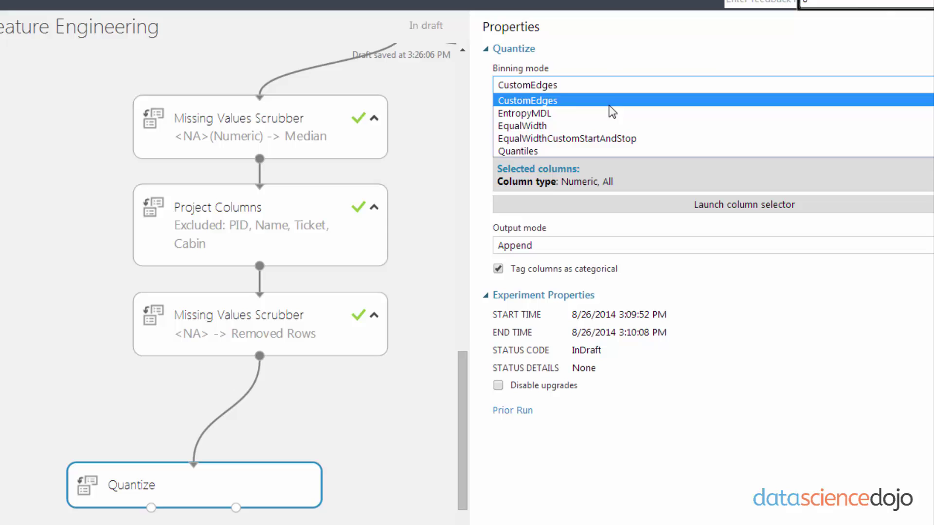
click(610, 98)
click(574, 125)
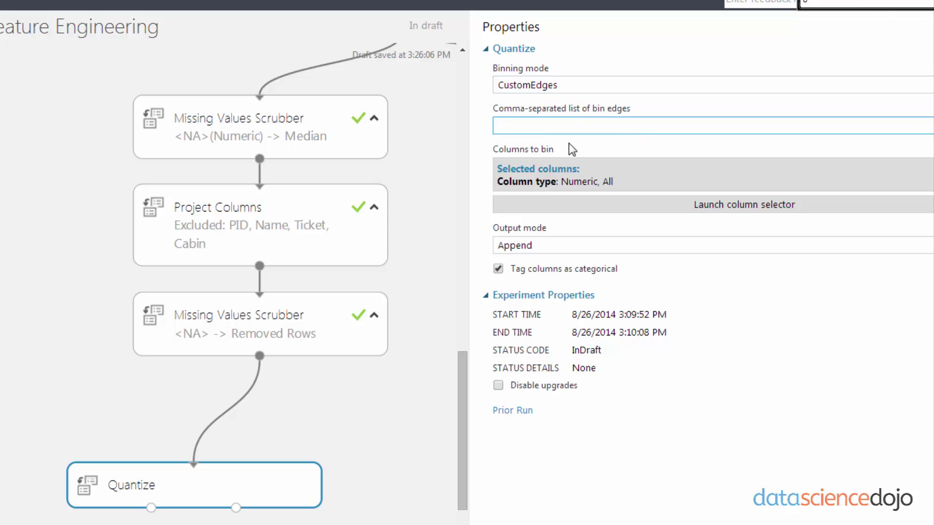
text(8)
click(561, 223)
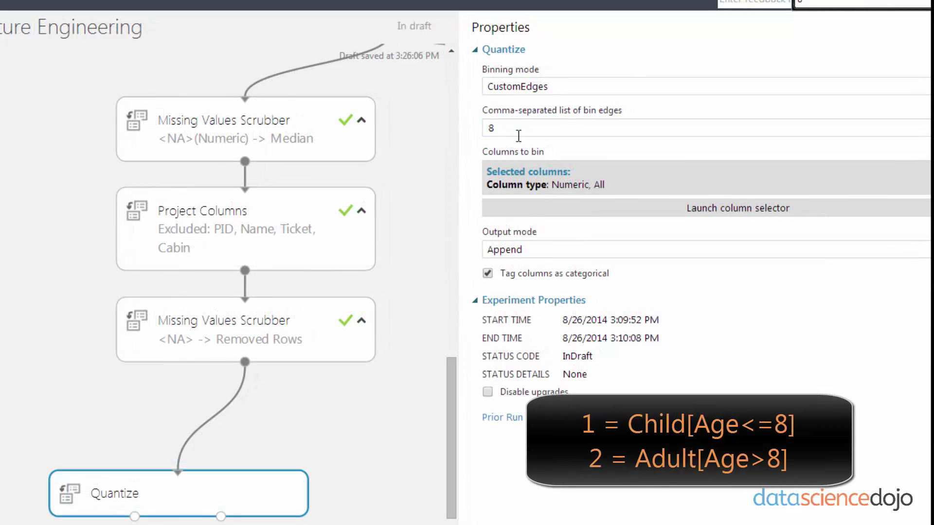
double_click(491, 128)
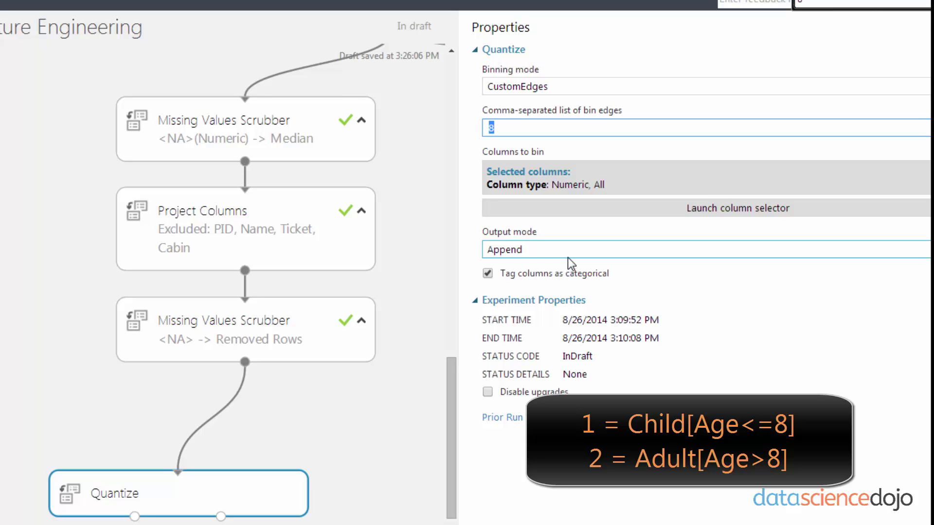
click(573, 212)
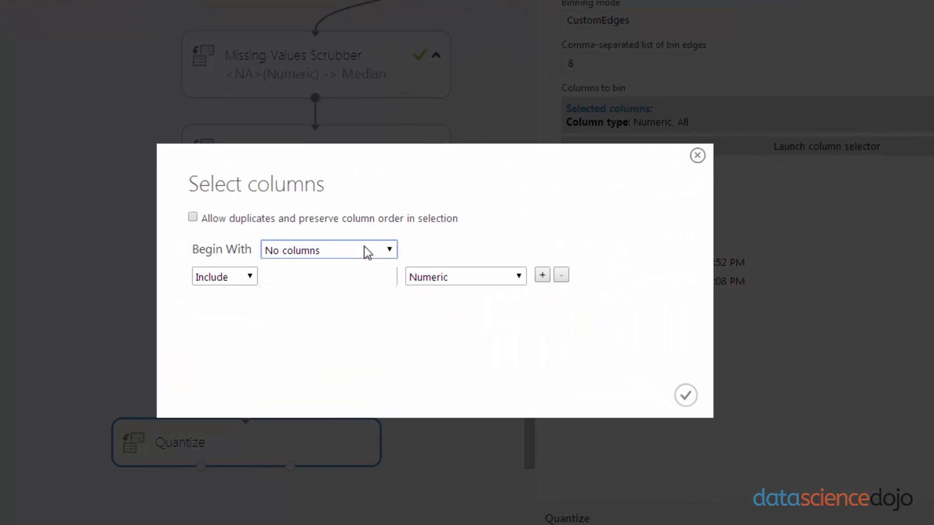
Include only the Age column by name for Quantize, then run the experiment
click(367, 251)
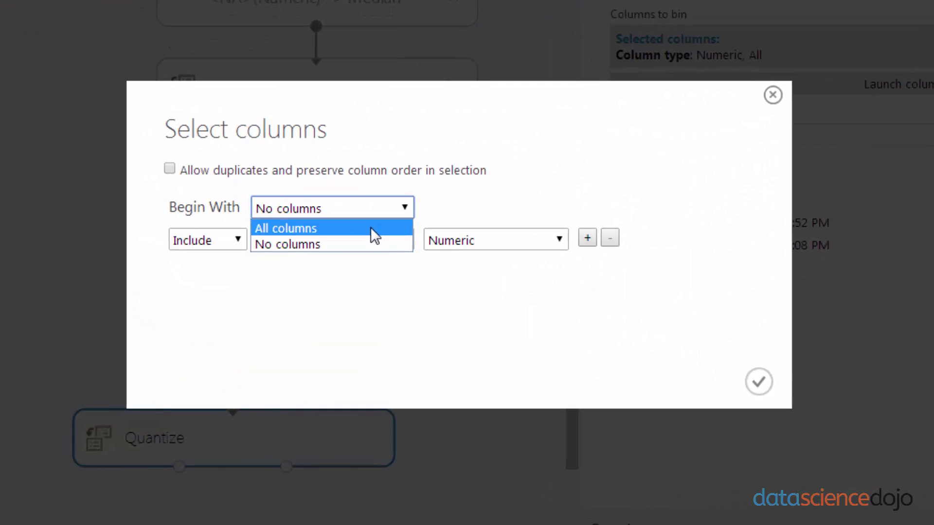
click(363, 243)
click(293, 242)
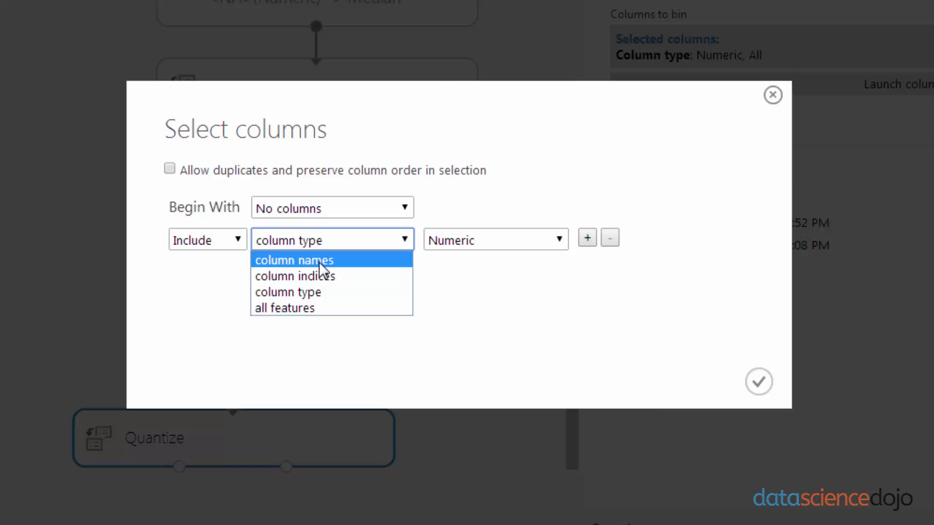
click(319, 261)
click(481, 239)
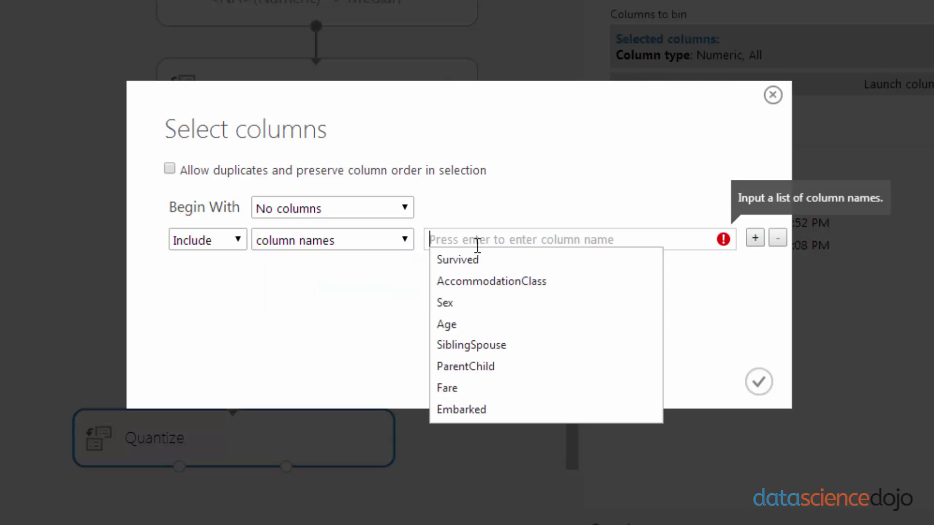
click(483, 323)
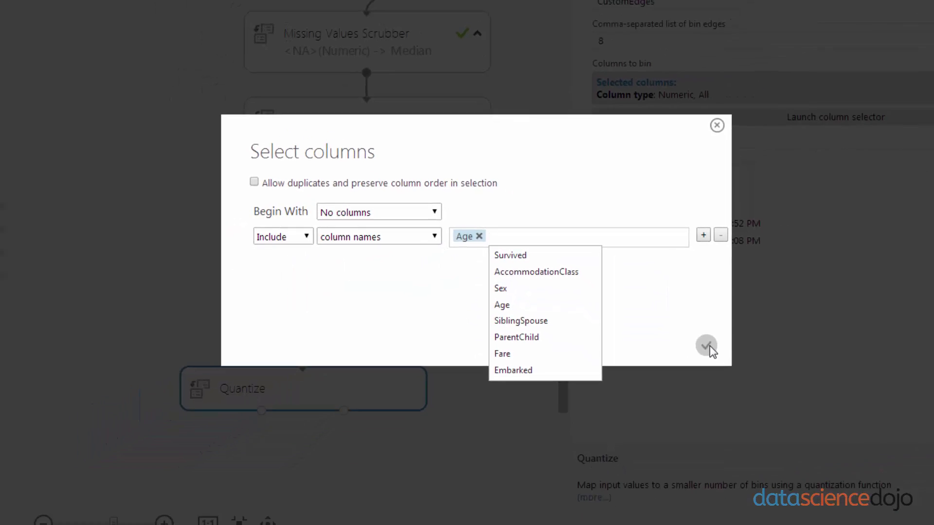
click(708, 346)
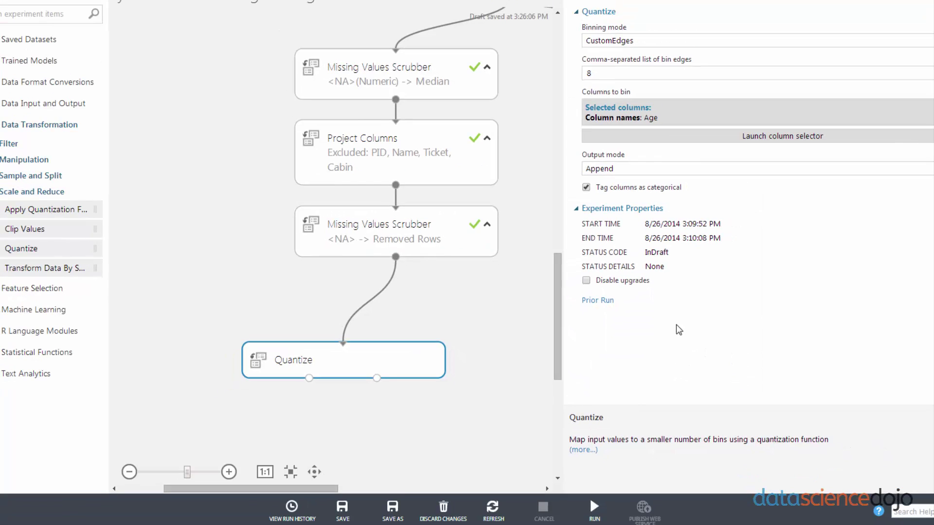
click(594, 507)
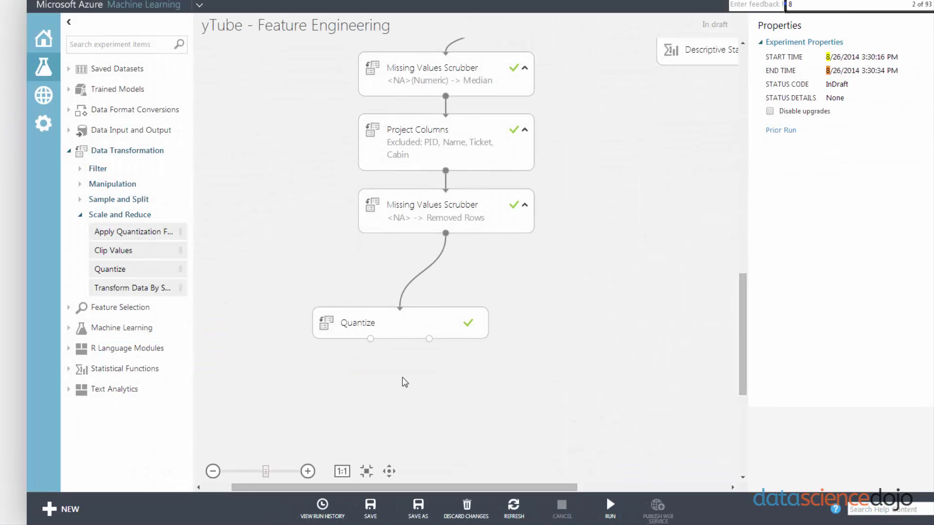
Inspect Quantize's output, with the new Age_quantized column in bins 1 and 2, then close it
right_click(371, 339)
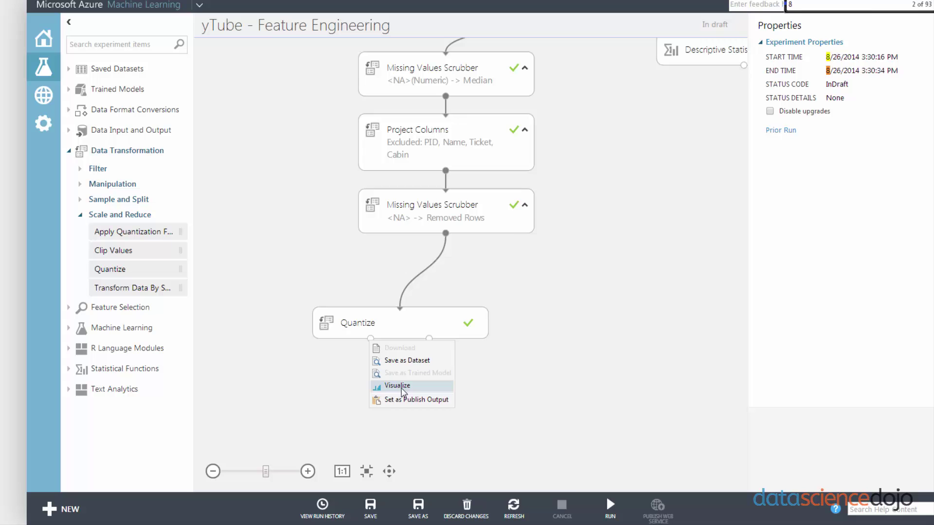
click(397, 386)
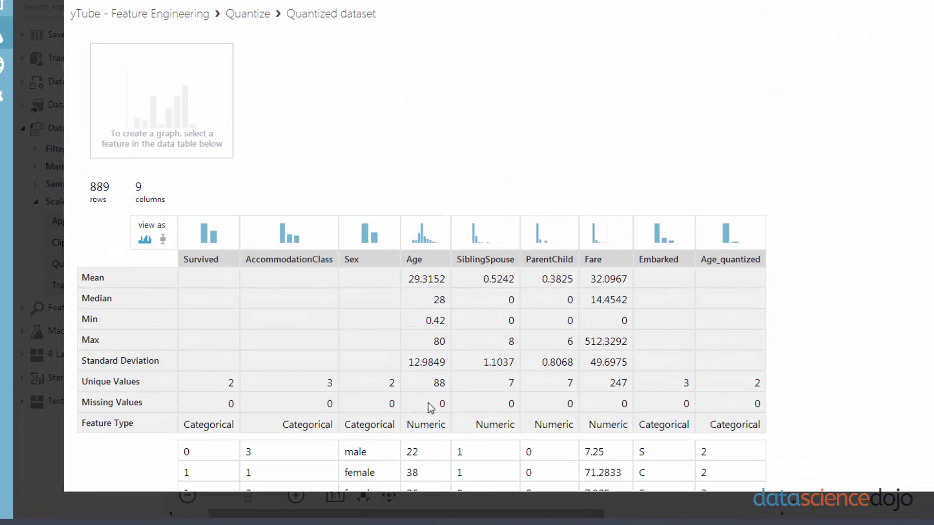
scroll(430, 407, down, 3)
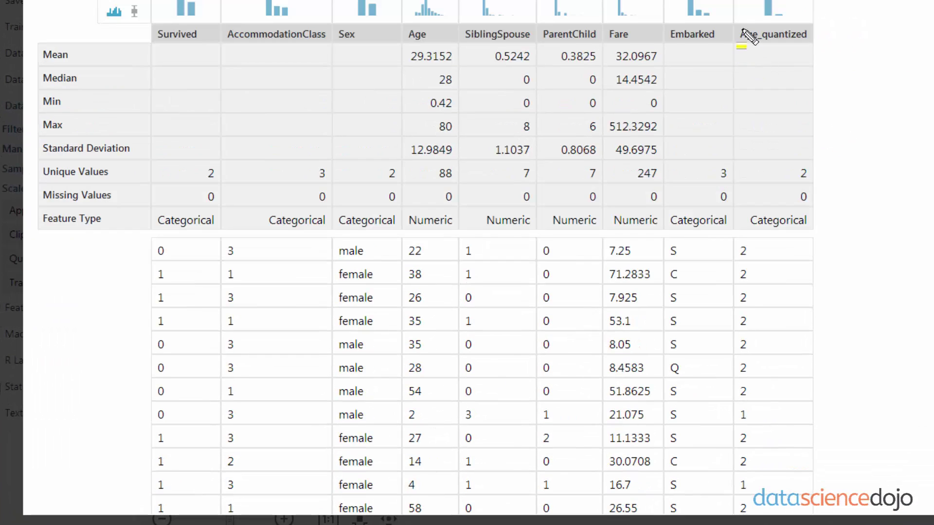
drag(741, 35, 818, 35)
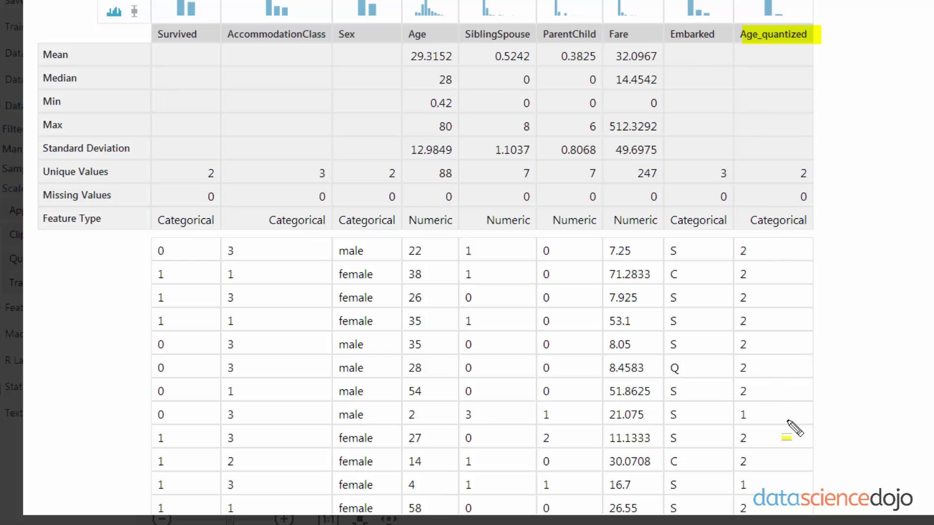
drag(730, 414, 752, 414)
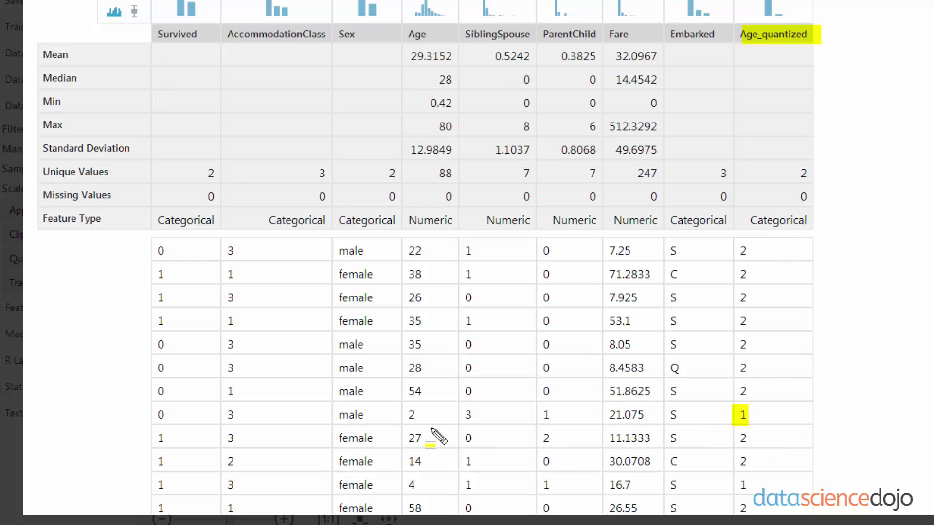
drag(403, 416, 431, 416)
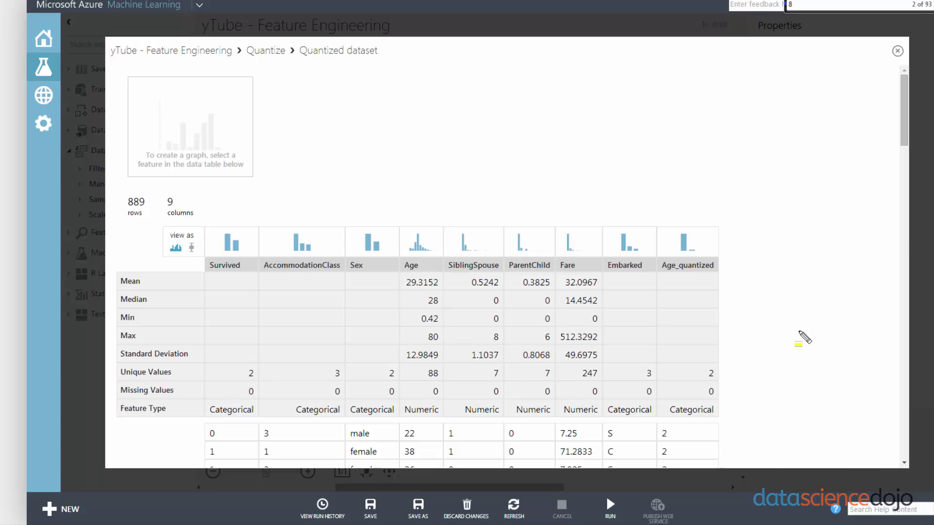
drag(662, 265, 727, 265)
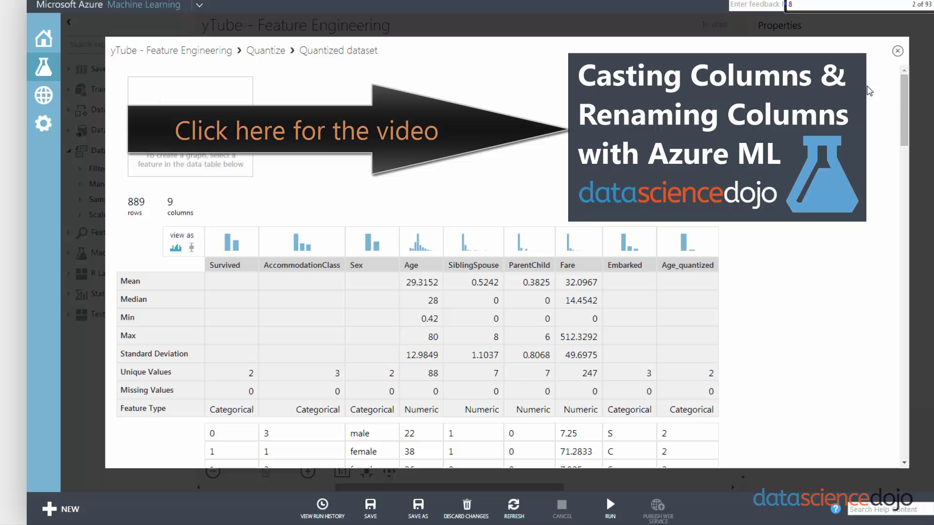
click(899, 55)
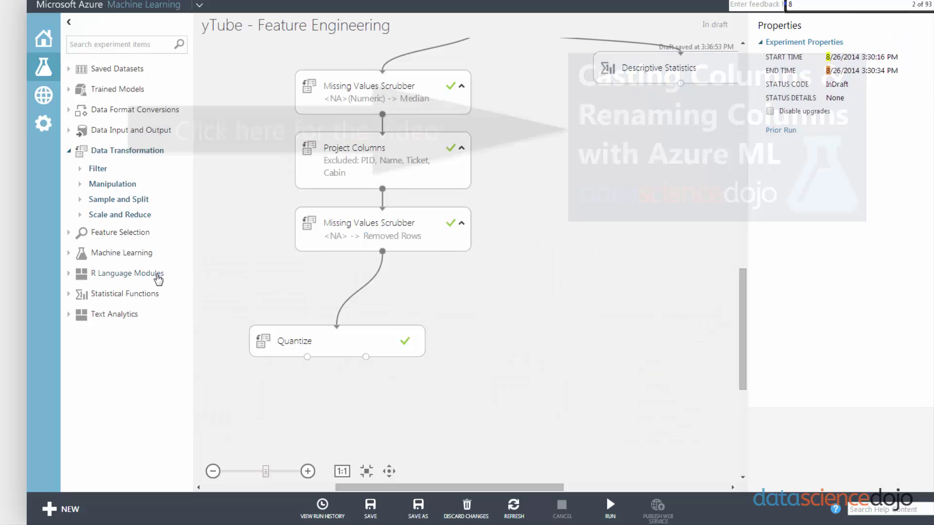
Place an Execute R Script module right of Quantize and start linking the last scrubber to it
click(128, 274)
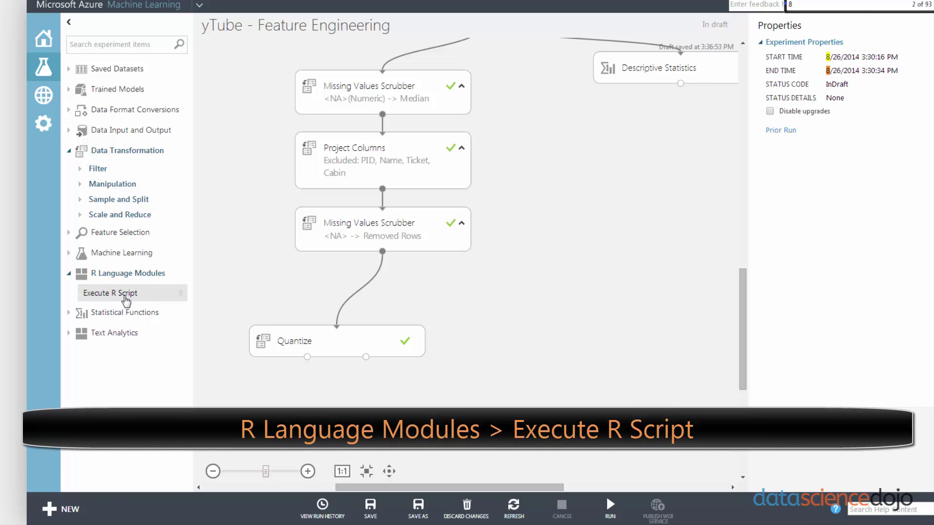
drag(126, 298, 528, 337)
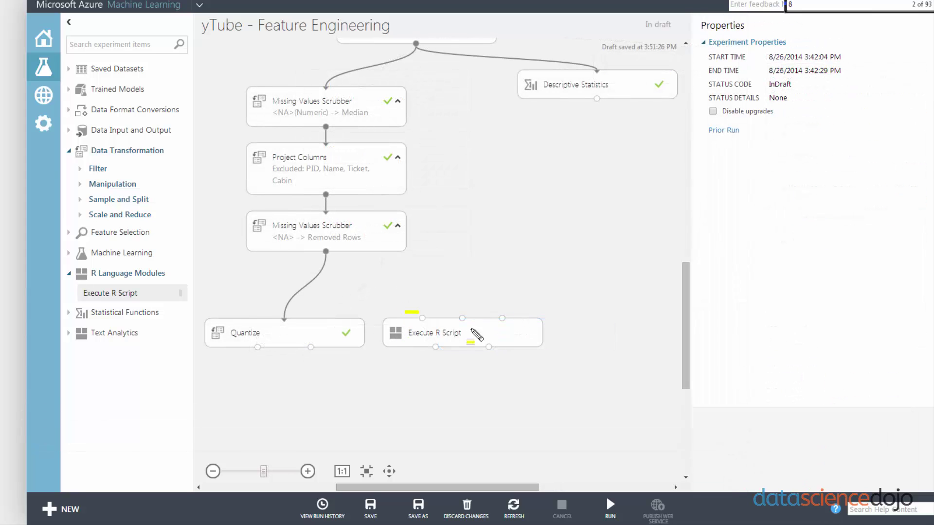
drag(409, 318, 515, 319)
drag(504, 358, 431, 358)
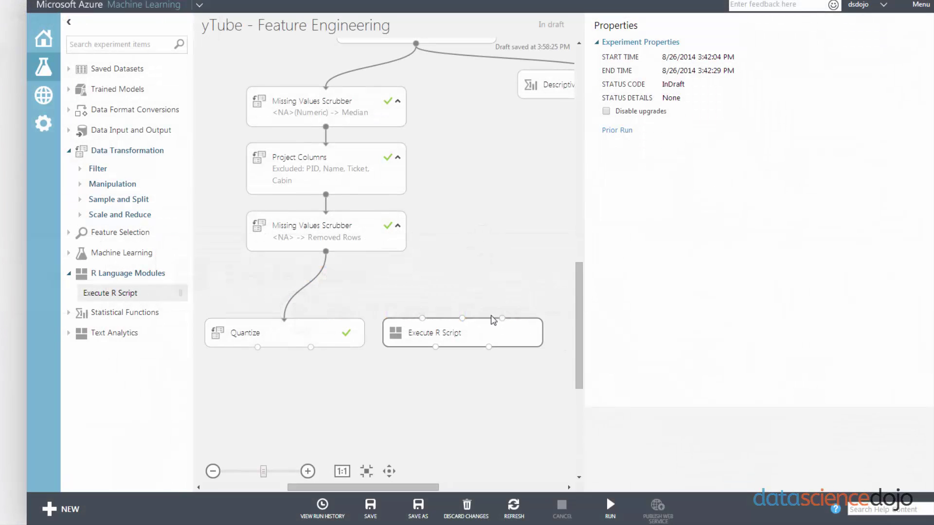
drag(326, 252, 426, 319)
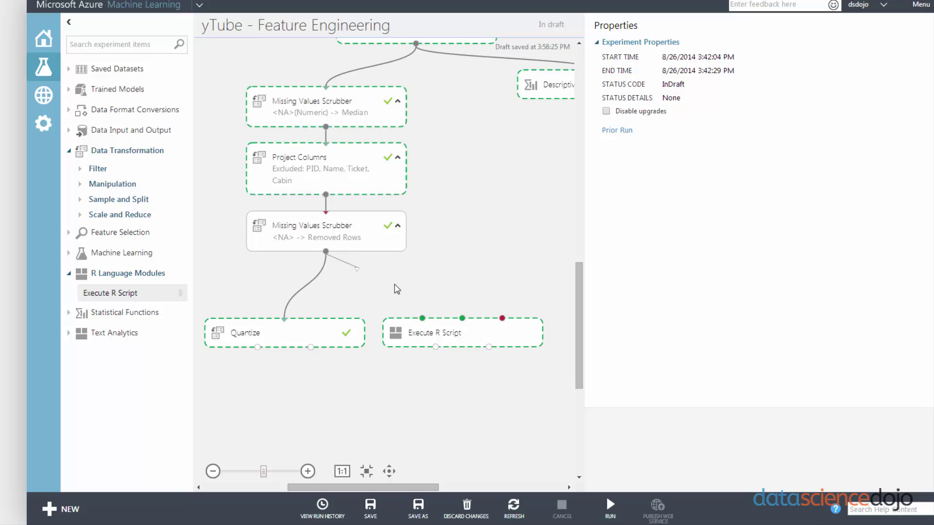
Connect the scrubber to Execute R Script and review its default R code
click(437, 334)
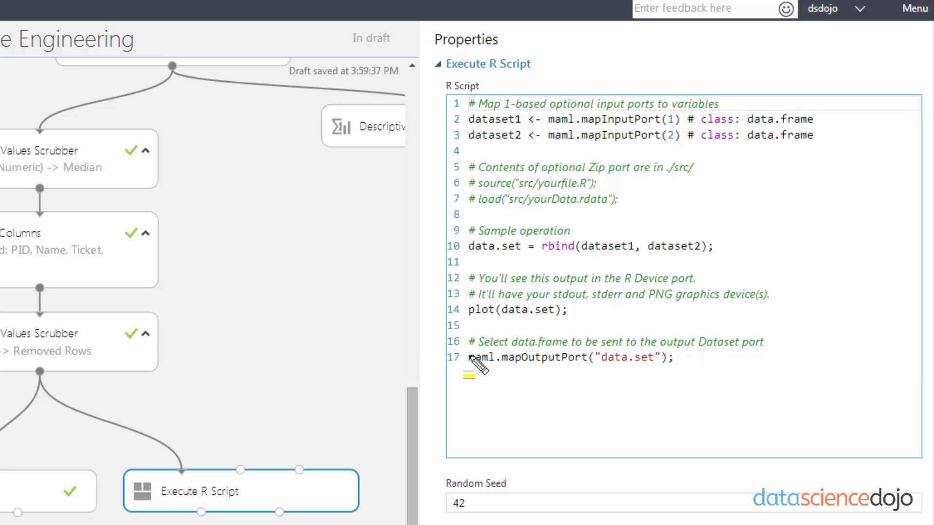
drag(469, 358, 675, 358)
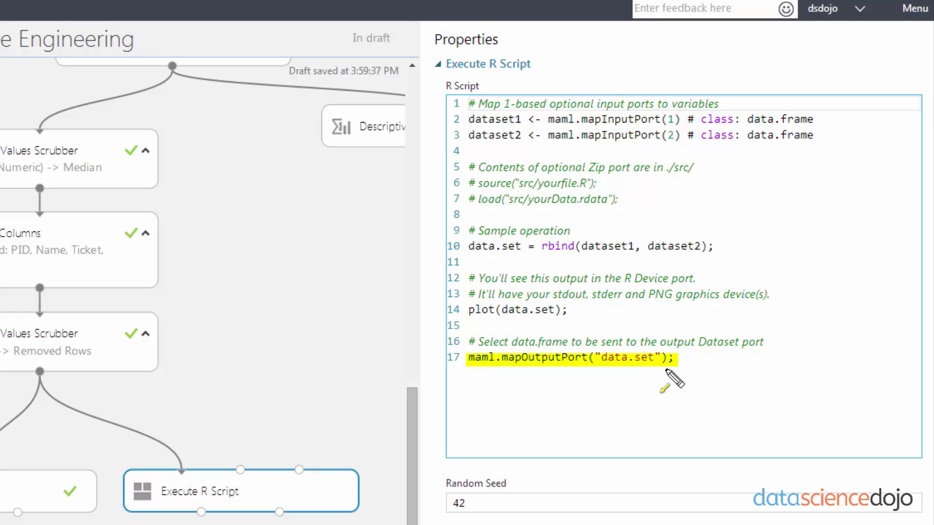
drag(469, 365, 206, 513)
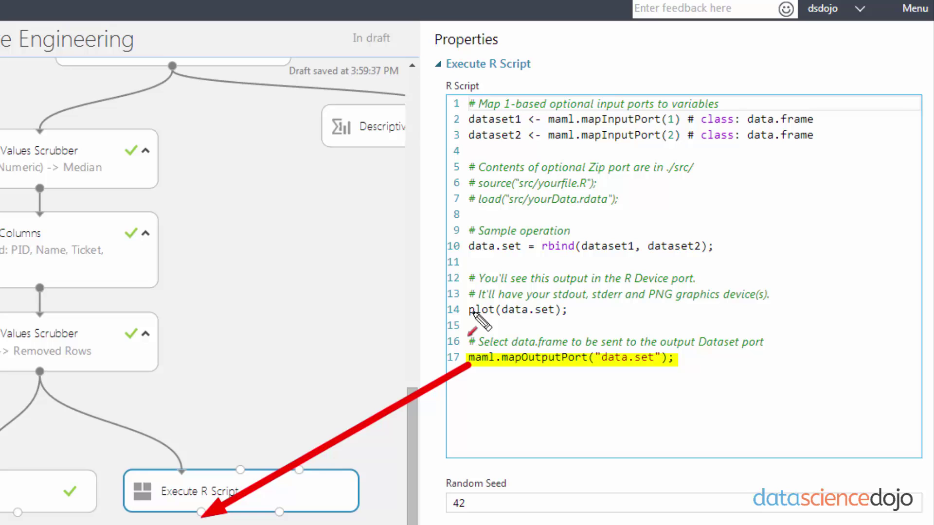
drag(473, 314, 288, 512)
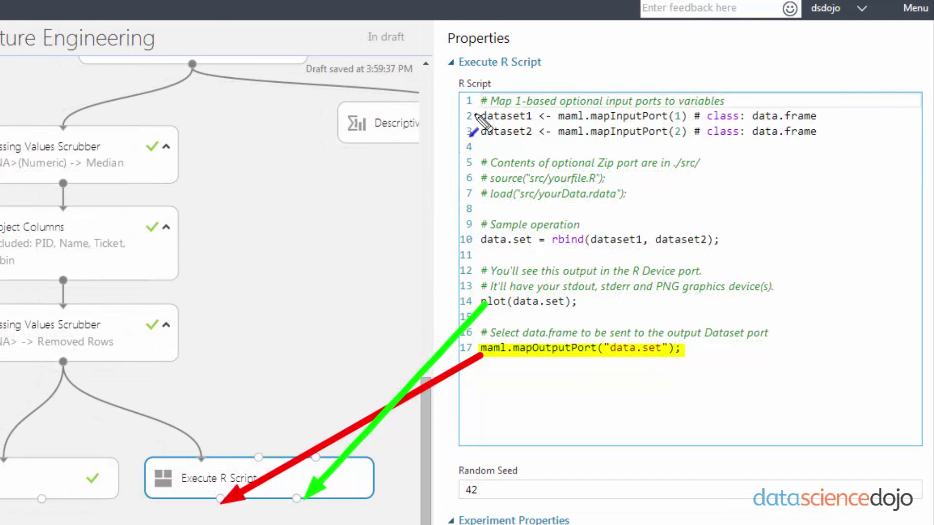
mouse_move(478, 118)
mouse_down()
mouse_move(159, 383)
mouse_move(211, 460)
mouse_up()
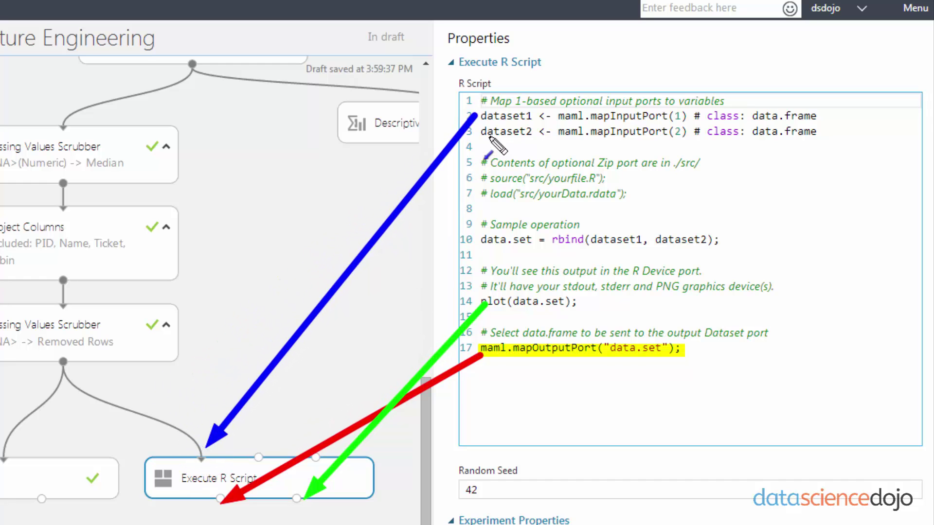
mouse_move(487, 132)
mouse_down()
mouse_move(306, 432)
mouse_move(270, 449)
mouse_up()
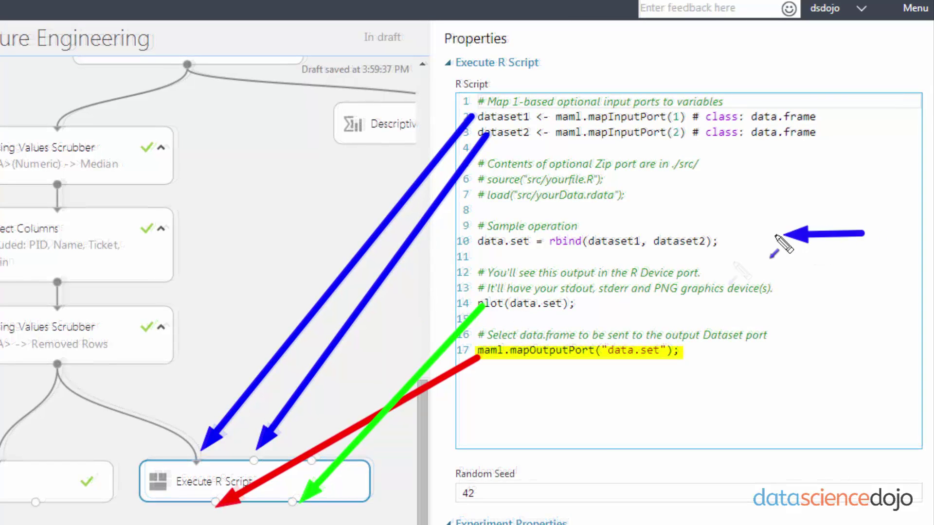
drag(864, 233, 727, 241)
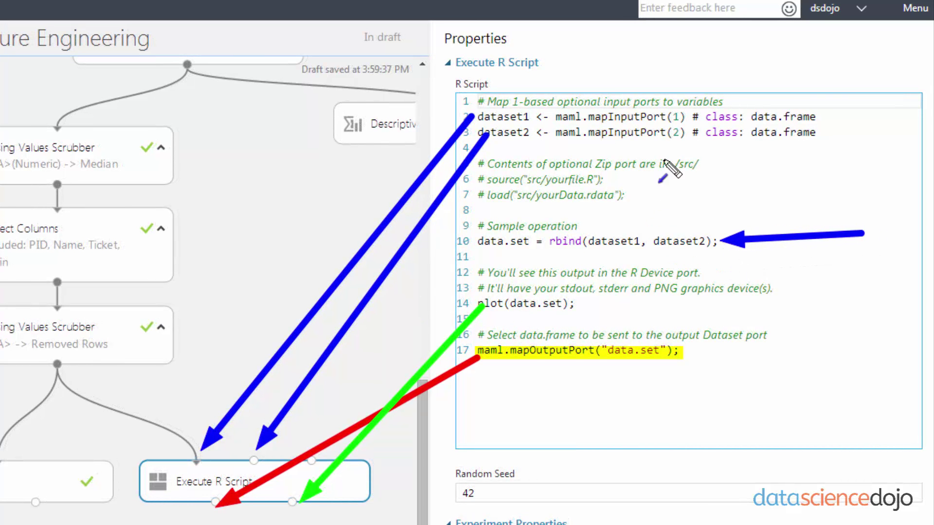
drag(634, 241, 634, 344)
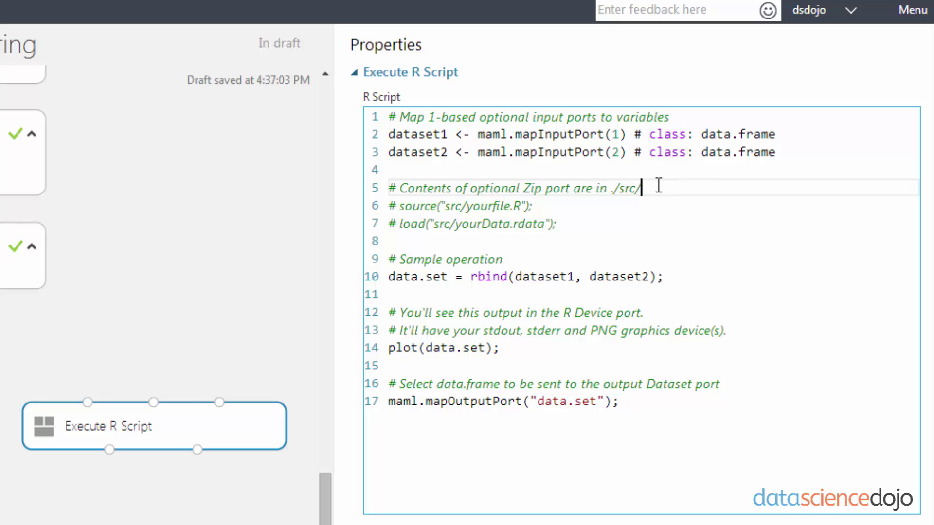
Remove the stray space before the line 5 comment, then select the line 2 data.frame comment
drag(643, 187, 390, 187)
click(391, 188)
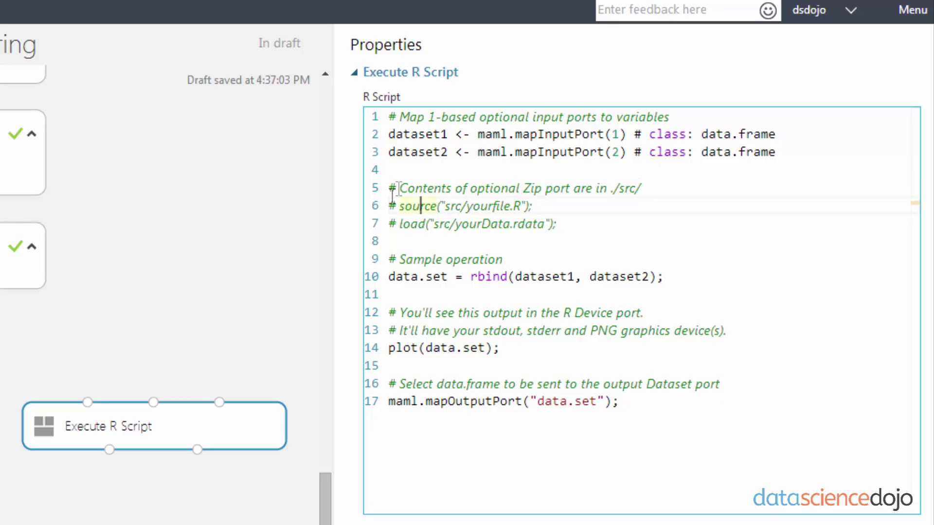
click(394, 188)
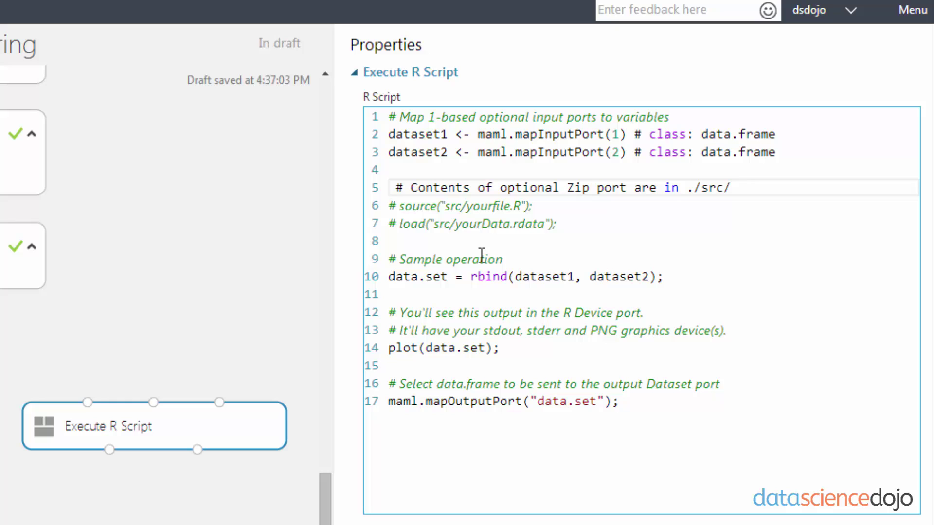
key(BackSpace)
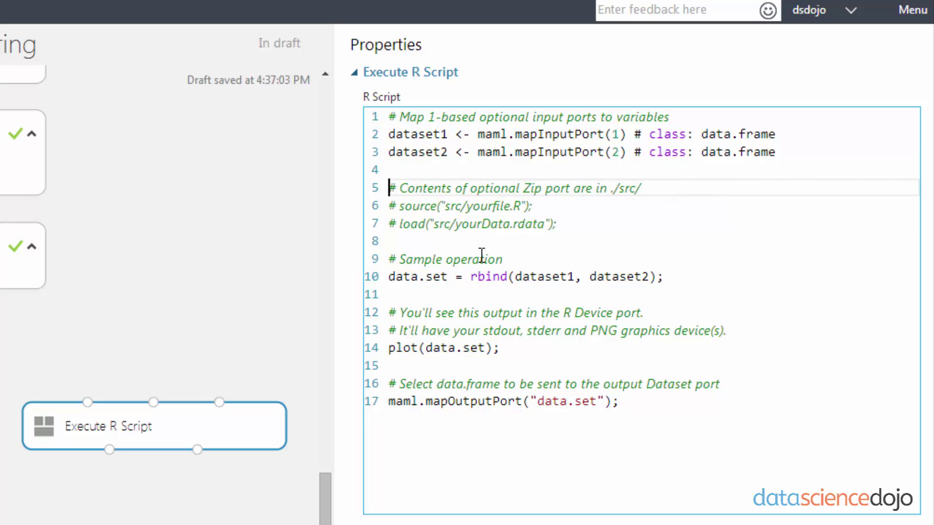
key(End)
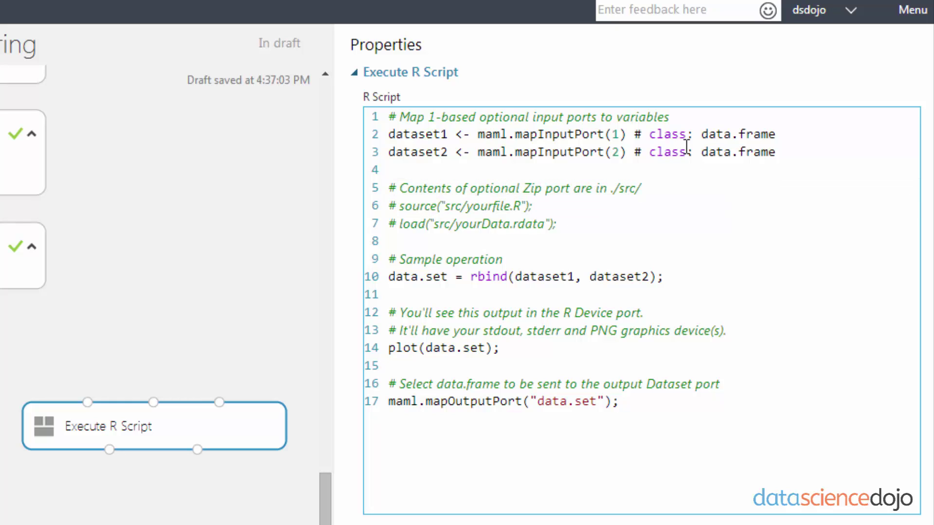
drag(628, 137, 779, 136)
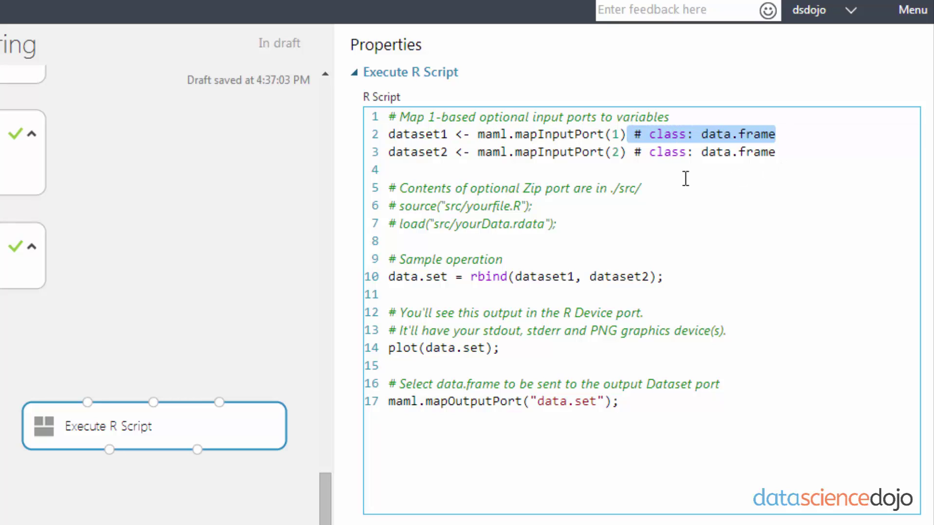
drag(635, 135, 779, 134)
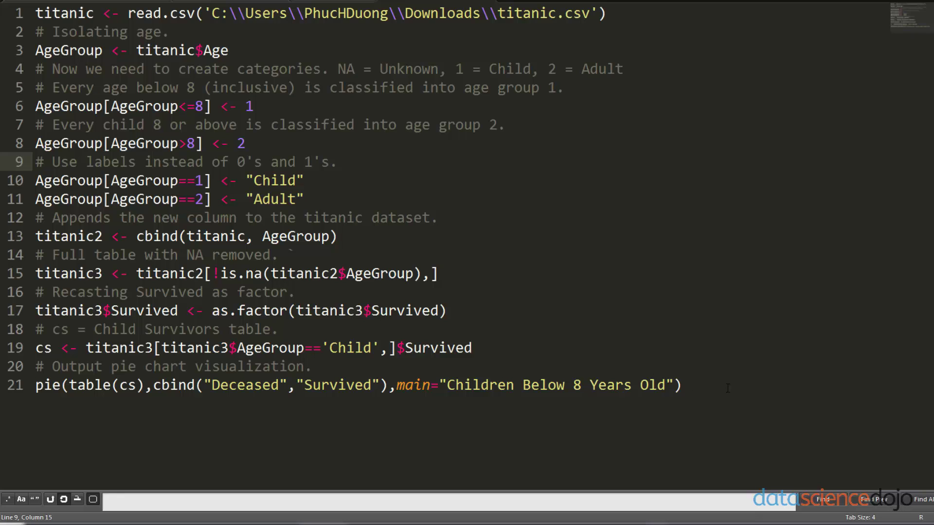
Copy all 21 lines of the AgeGroup script from Sublime Text and switch to RStudio
drag(682, 386, 35, 14)
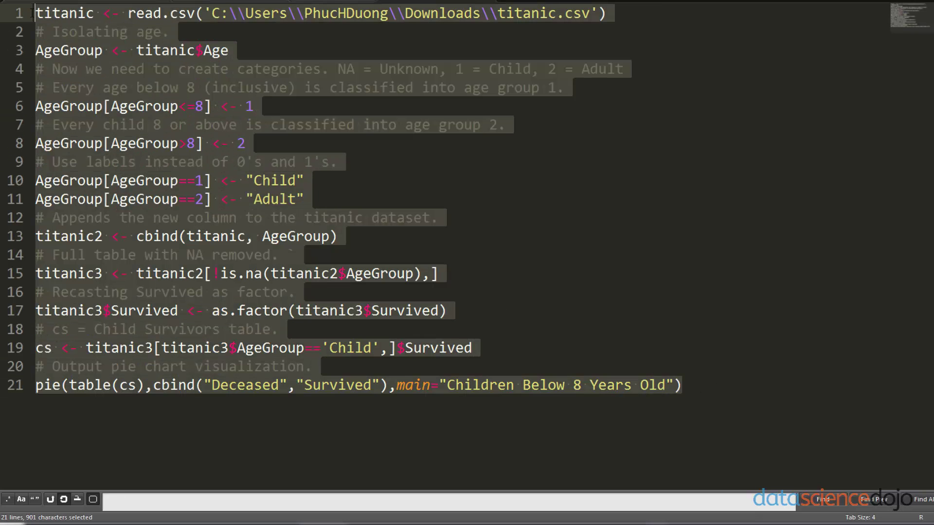
right_click(41, 15)
click(70, 45)
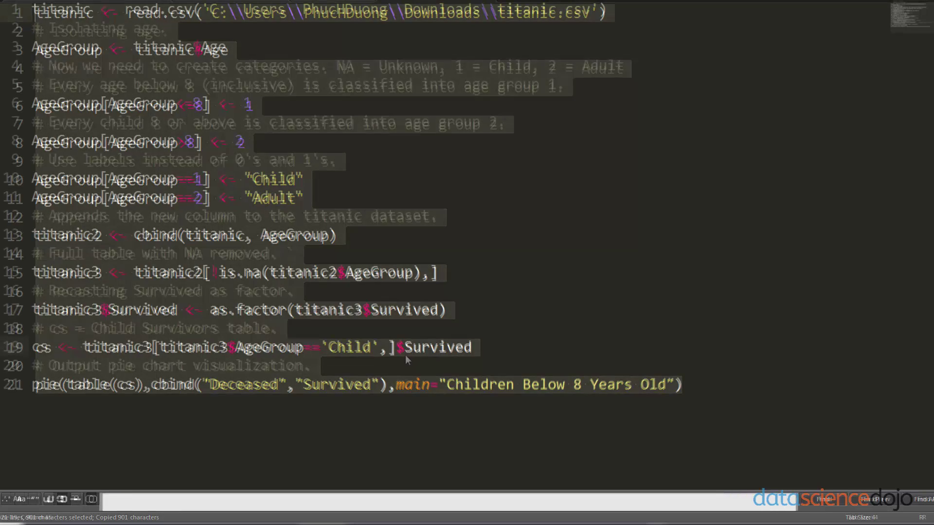
click(405, 355)
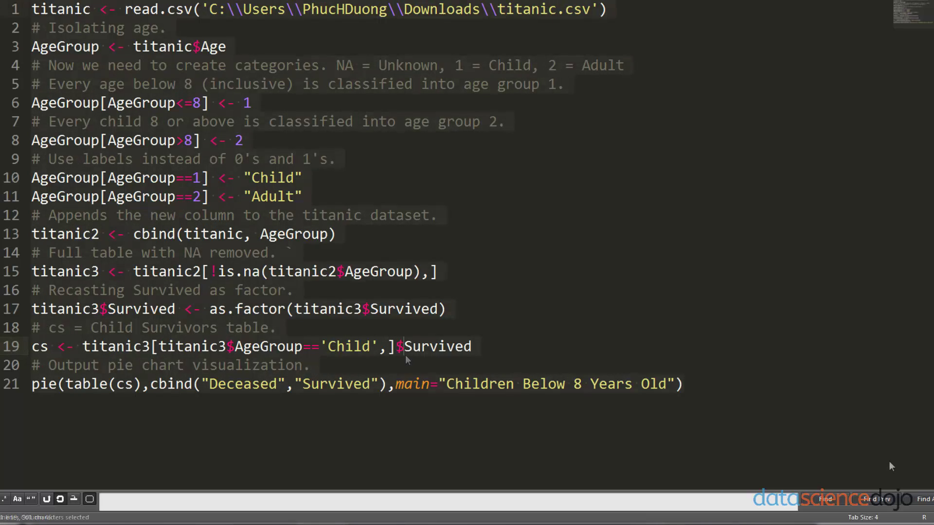
key(ctrl+a)
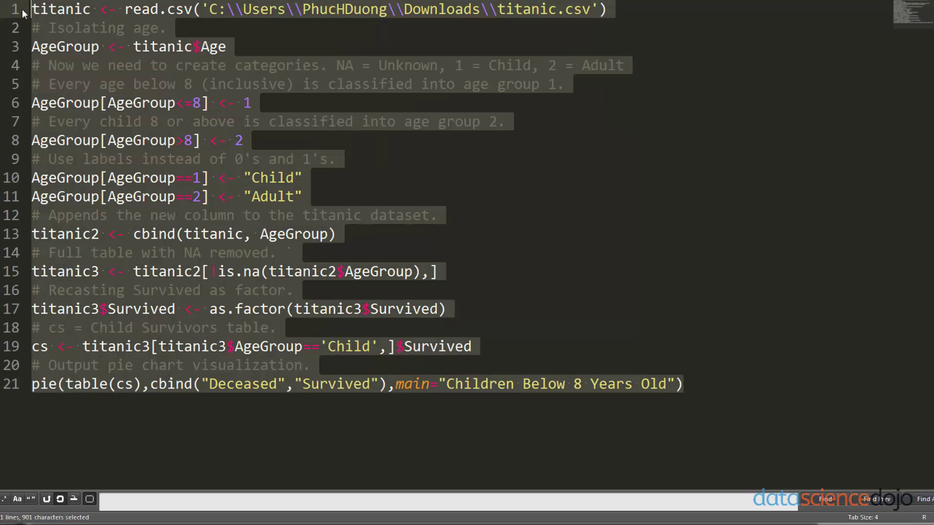
key(ctrl+c)
key(alt+Tab)
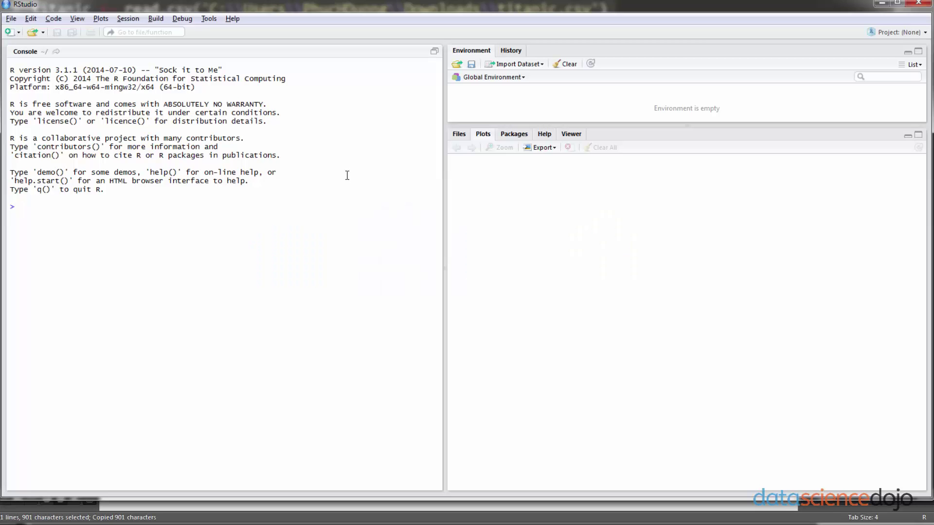
Paste and run the script in the RStudio console to plot the 'Children Below 8 Years Old' pie chart
key(ctrl+v)
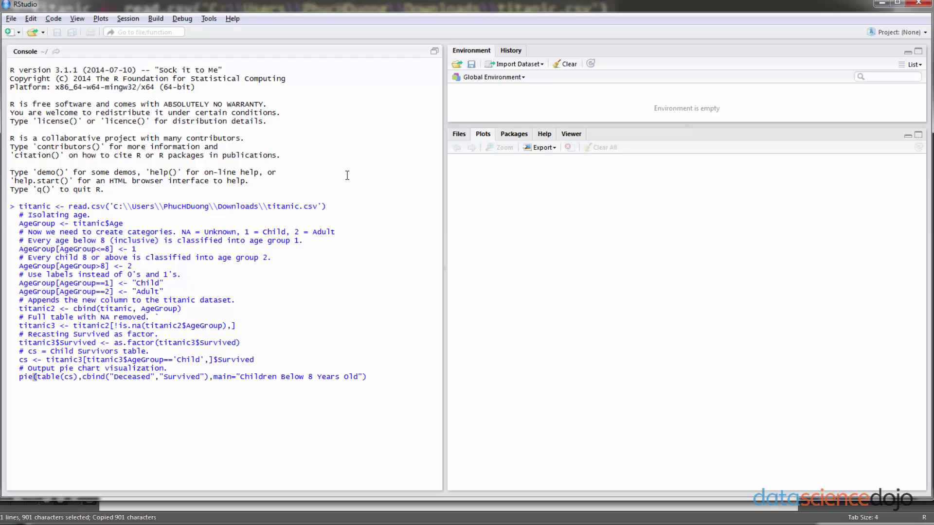
key(Return)
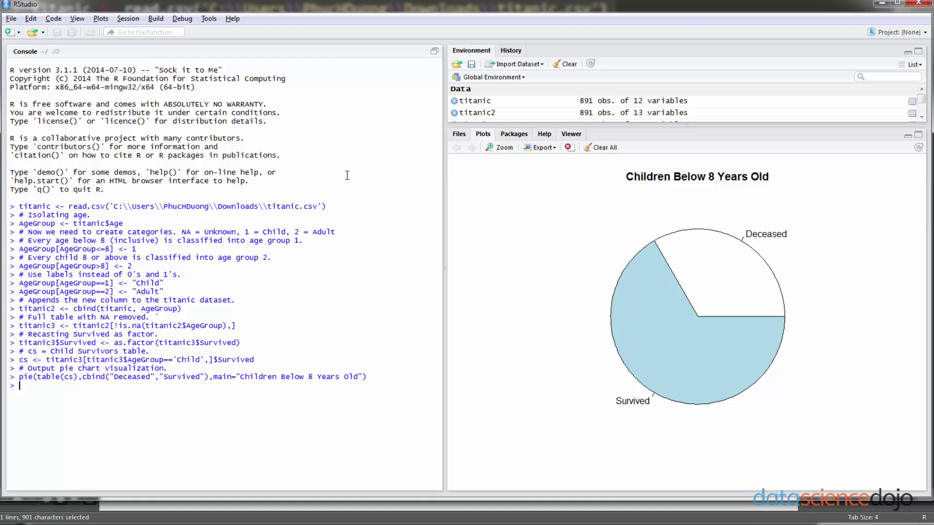
key(alt+Tab)
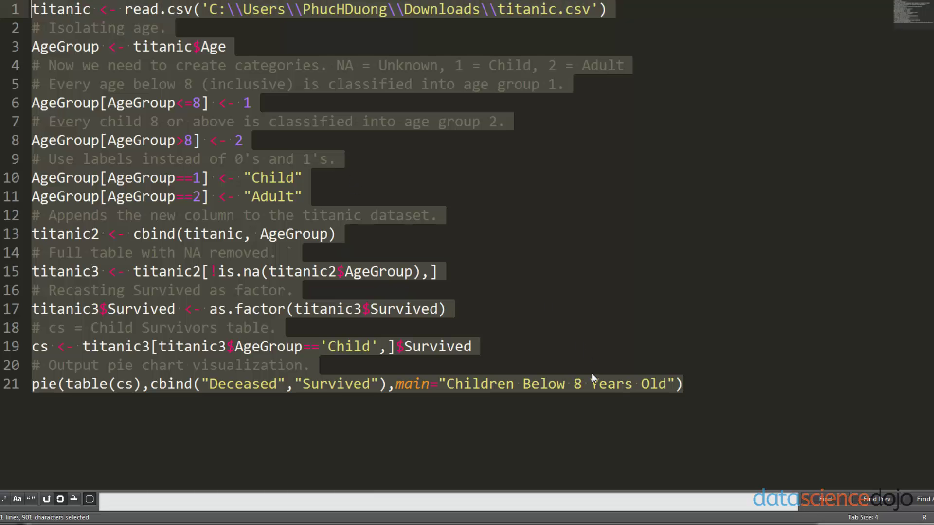
Copy script lines 2–21, leaving out the read.csv line, then switch to Azure ML
key(ctrl+c)
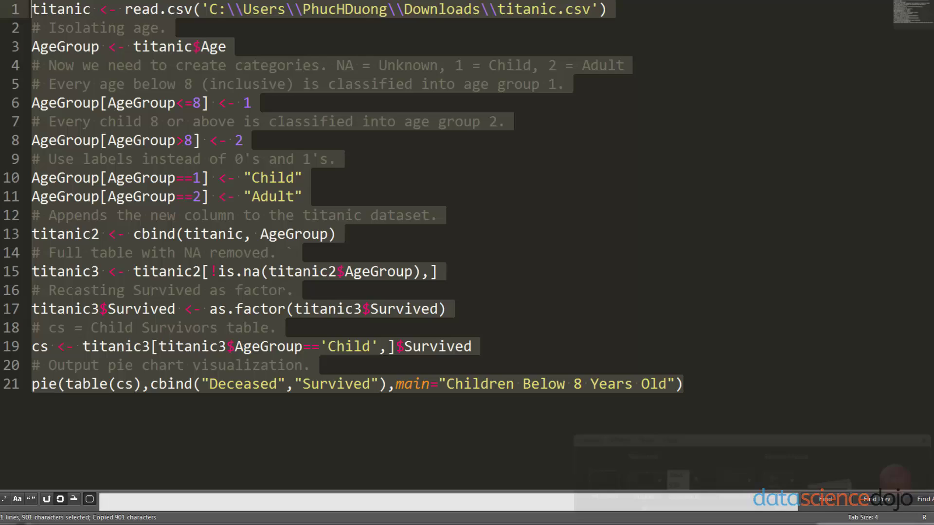
click(430, 309)
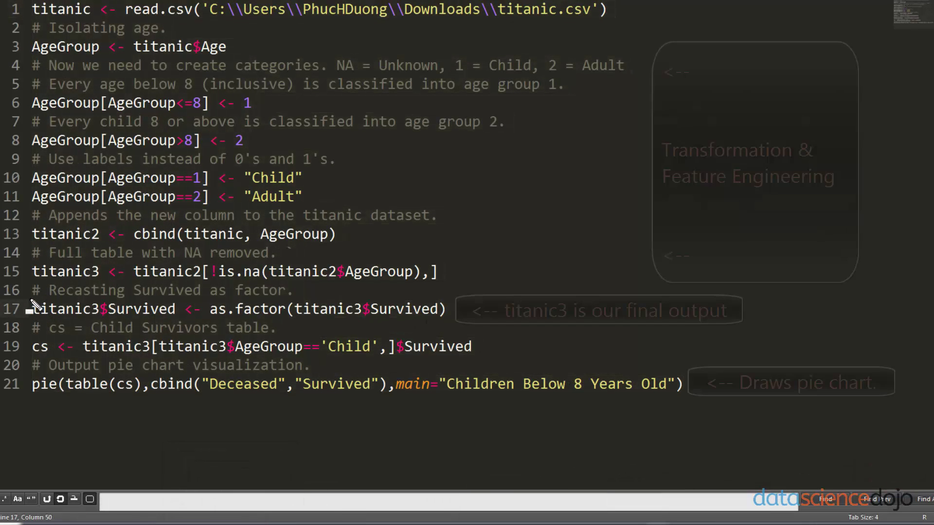
drag(32, 309, 100, 309)
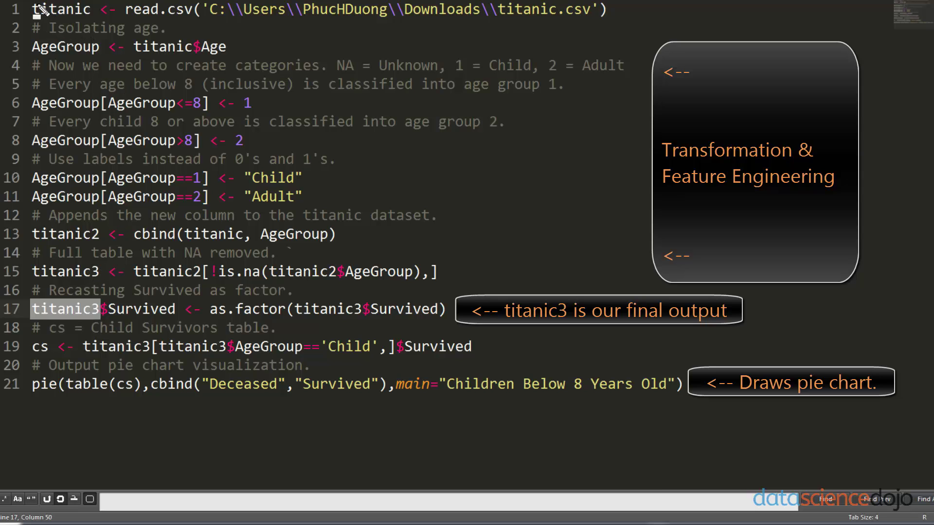
drag(626, 18, 97, 8)
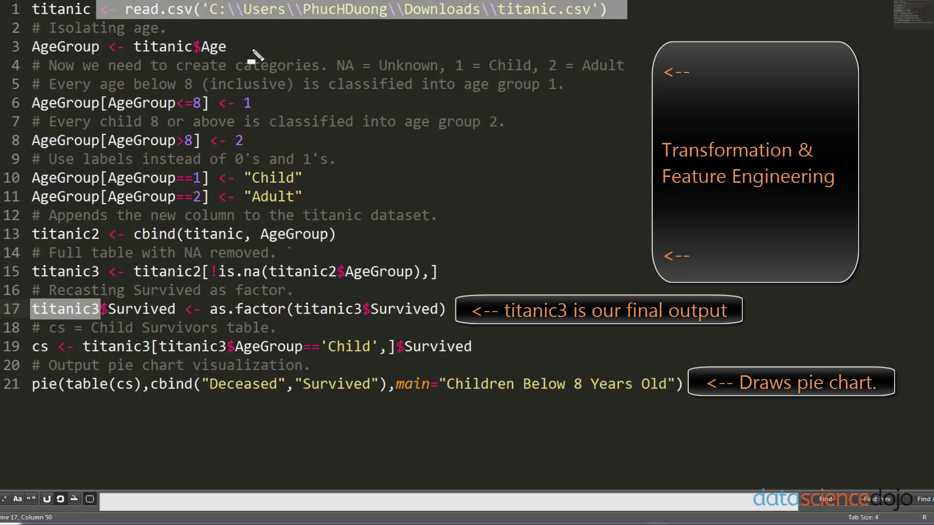
shift+click(33, 8)
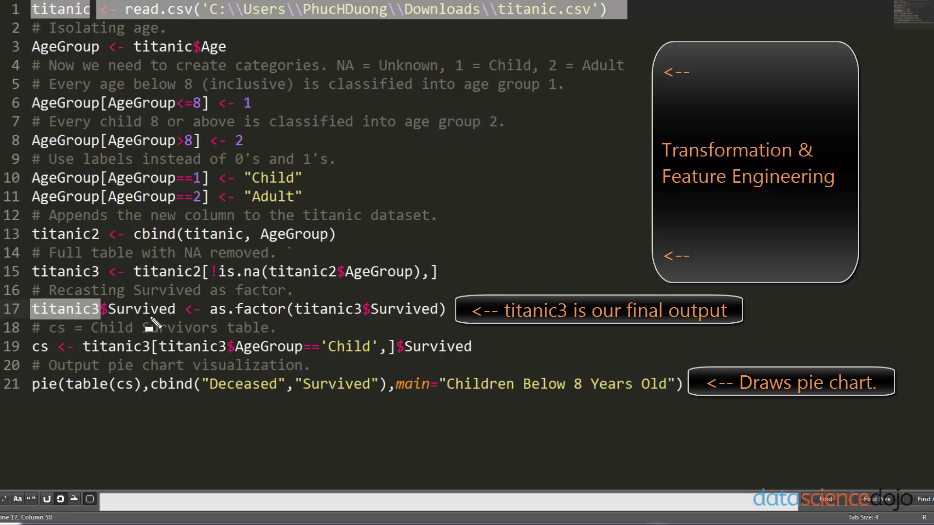
mouse_move(683, 385)
mouse_down()
mouse_move(200, 178)
mouse_move(32, 28)
mouse_up()
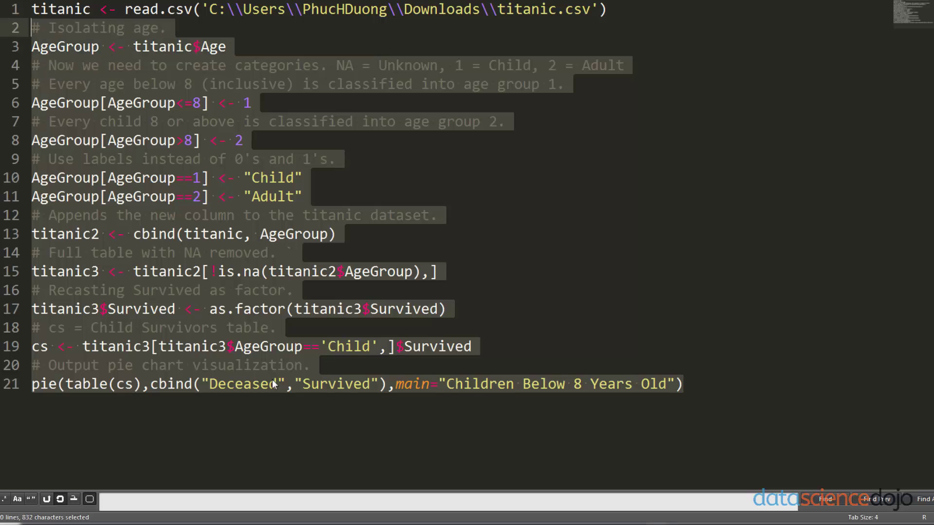
key(ctrl+c)
key(alt+Tab)
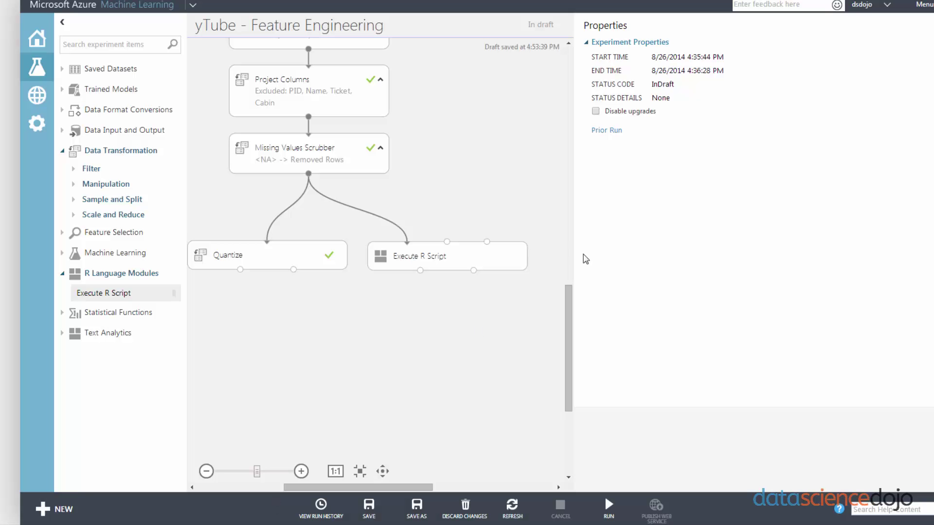
Paste the AgeGroup code over lines 3–16 of Execute R Script's sample code
click(421, 257)
click(826, 137)
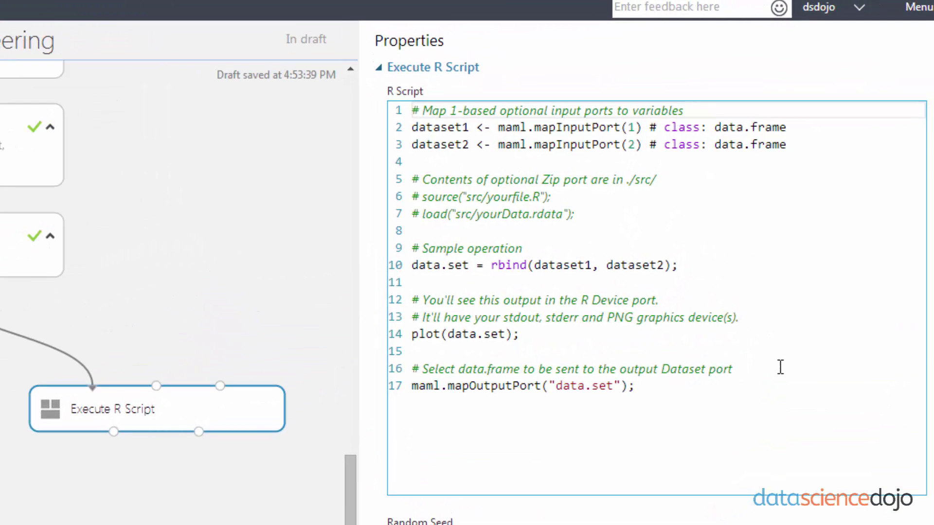
drag(613, 220, 699, 166)
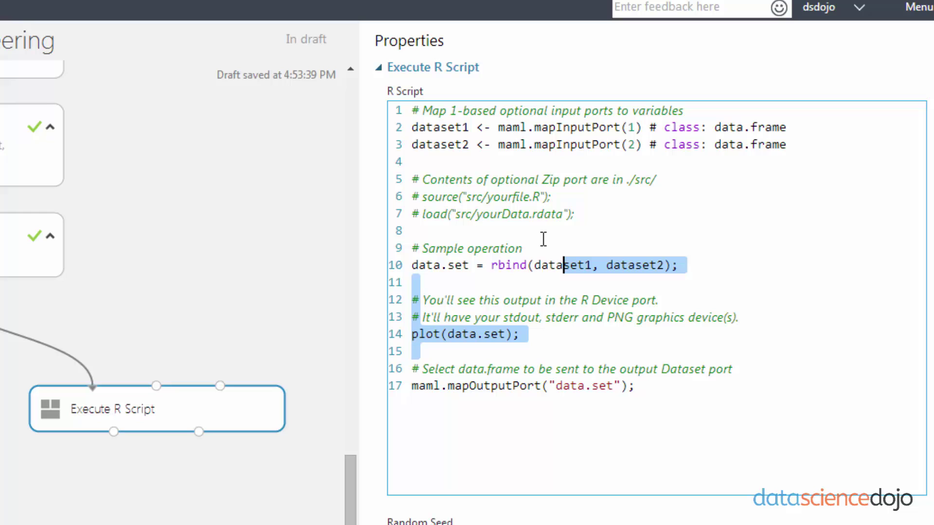
drag(543, 240, 413, 162)
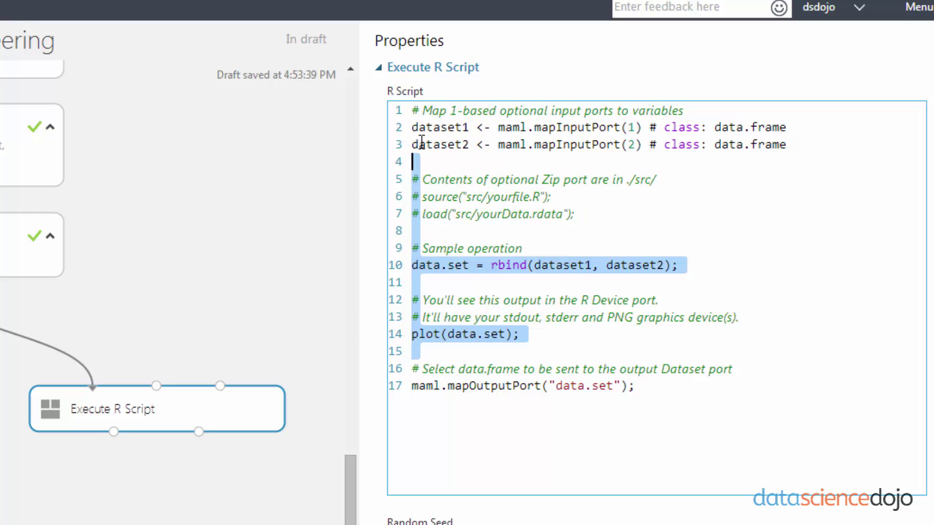
drag(413, 144, 740, 371)
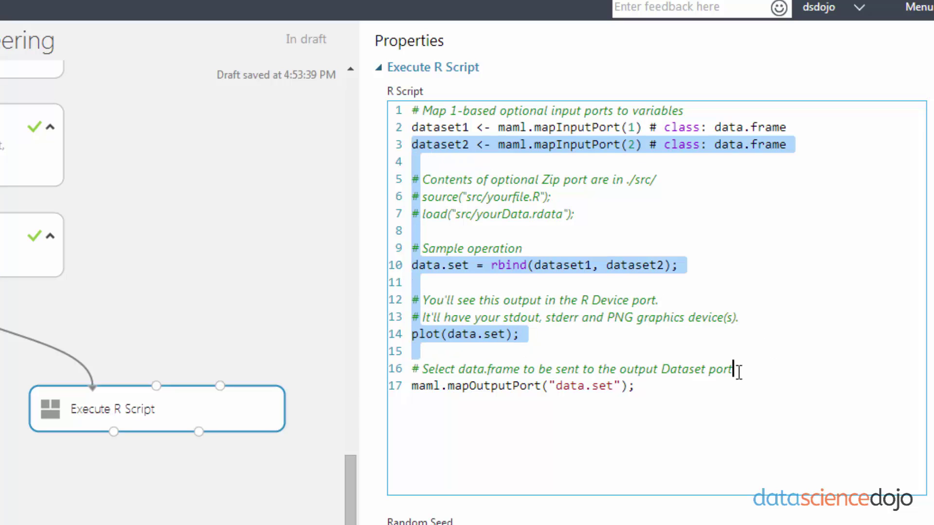
key(ctrl+v)
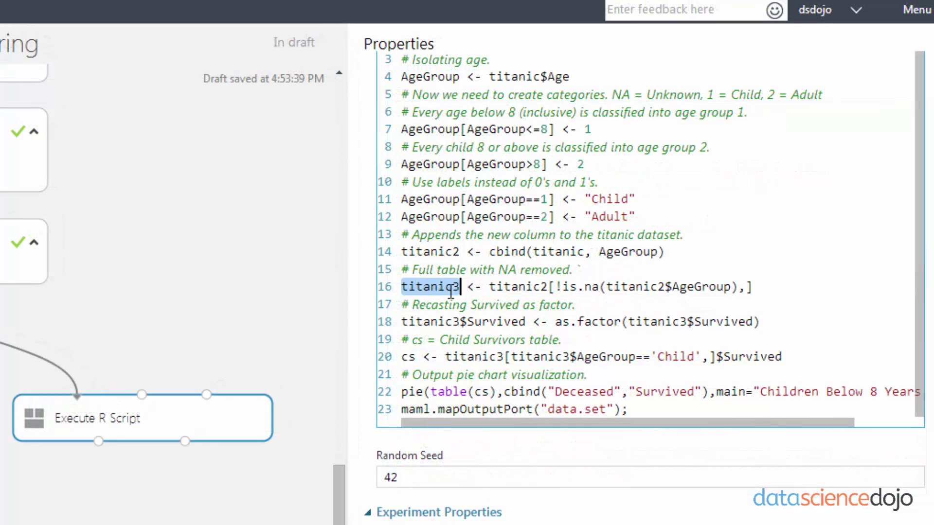
Map the output to titanic3 and begin renaming input variable dataset1 to titanic
drag(549, 409, 606, 411)
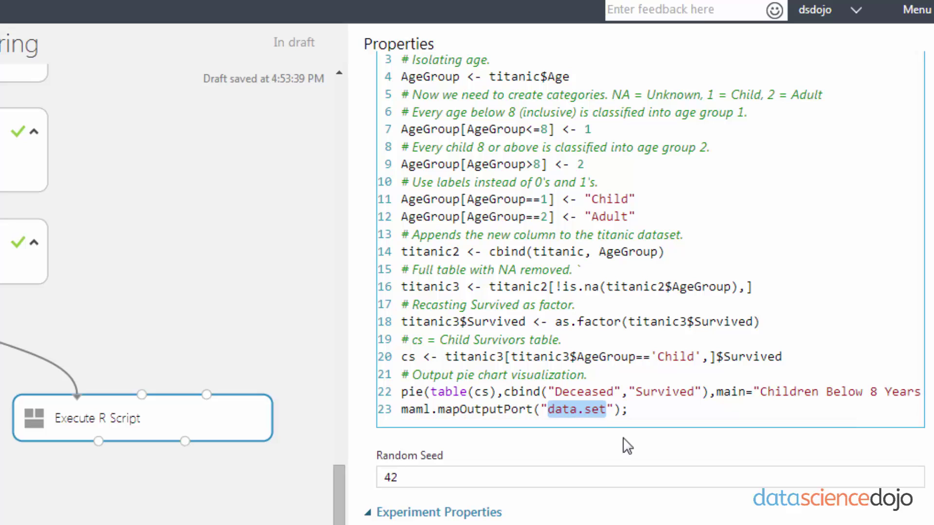
text(titanic3)
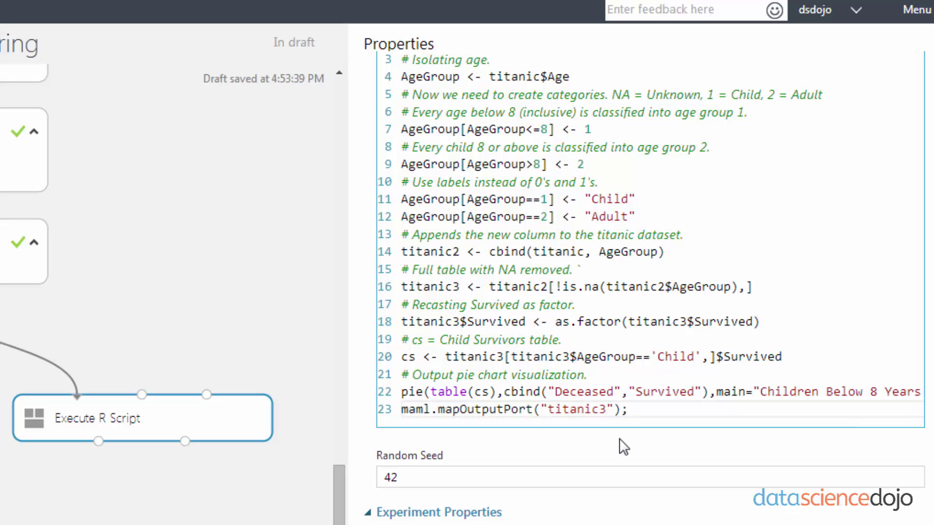
scroll(924, 300, up, 1)
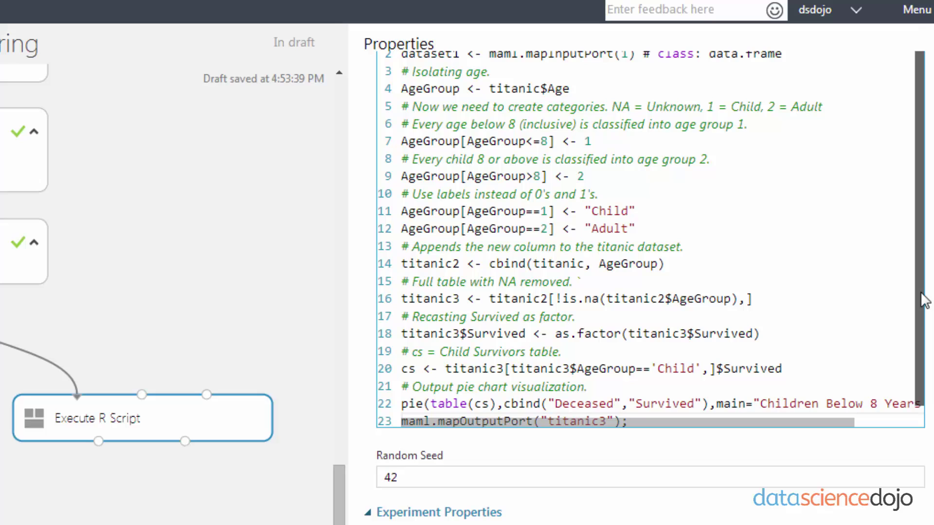
scroll(624, 101, up, 2)
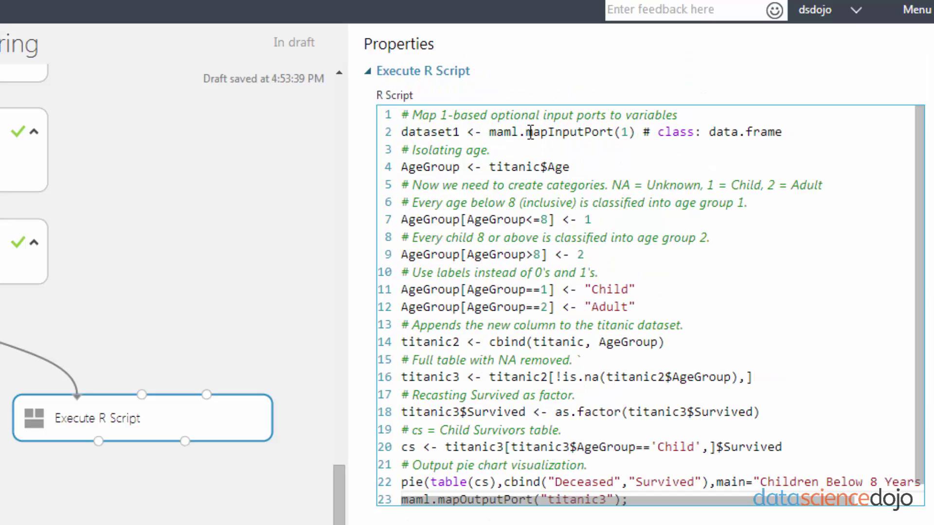
double_click(515, 167)
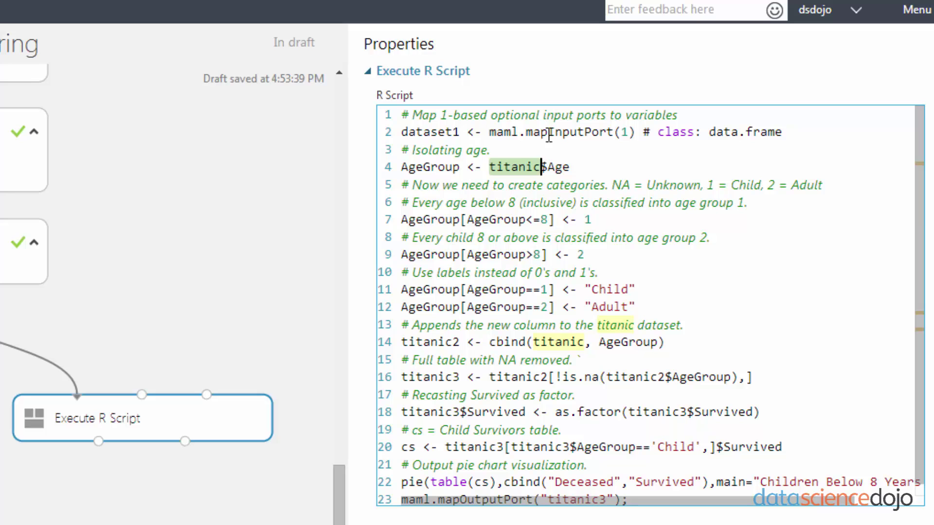
double_click(434, 133)
text(tita)
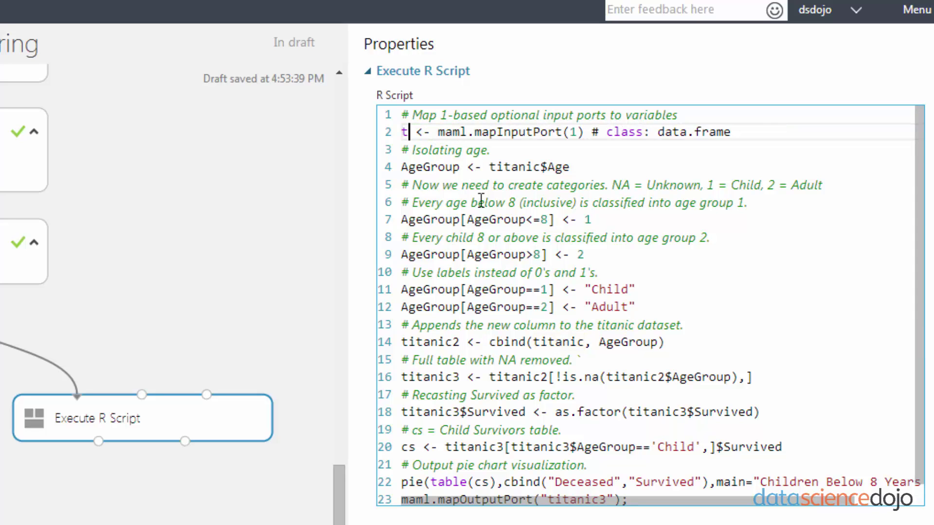
text(nic)
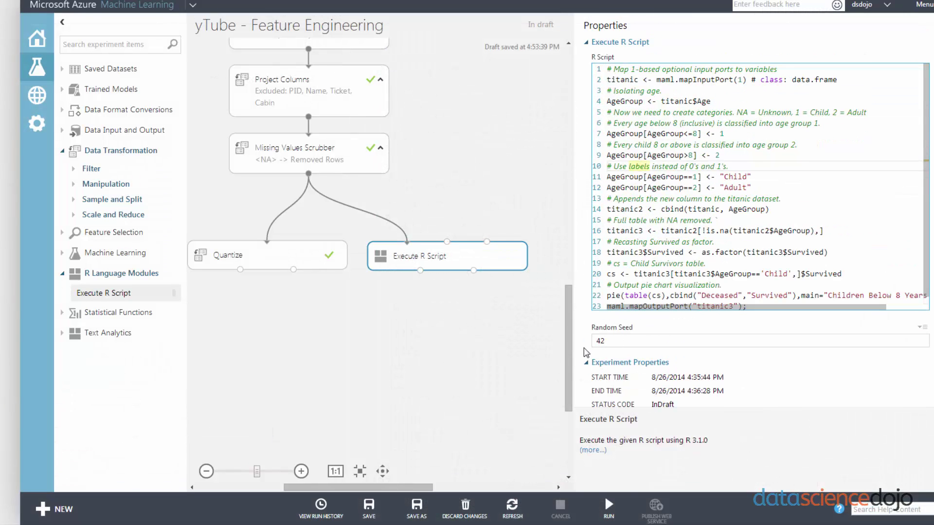
Run the experiment and inspect the Execute R Script result dataset and R device output
click(609, 507)
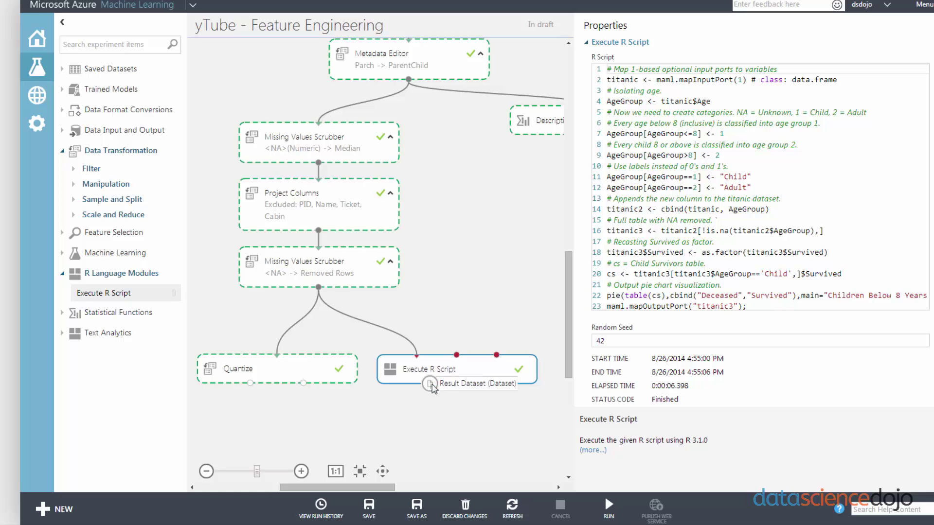
right_click(429, 383)
click(448, 412)
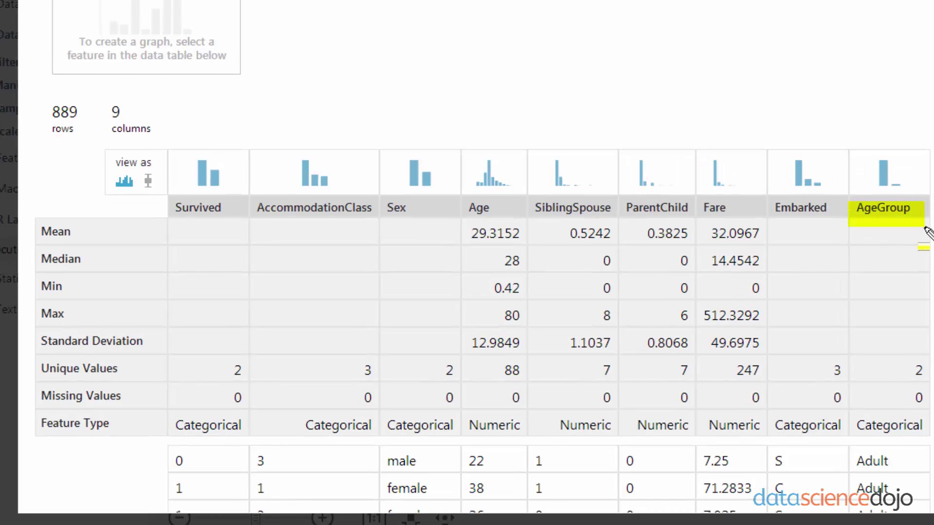
scroll(926, 242, down, 1)
scroll(925, 242, down, 5)
scroll(921, 248, down, 2)
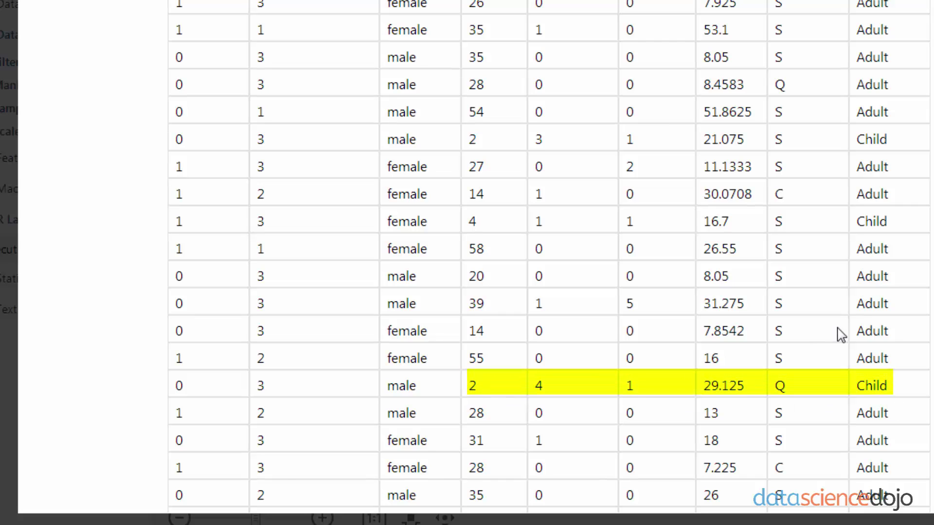
drag(899, 359, 891, 349)
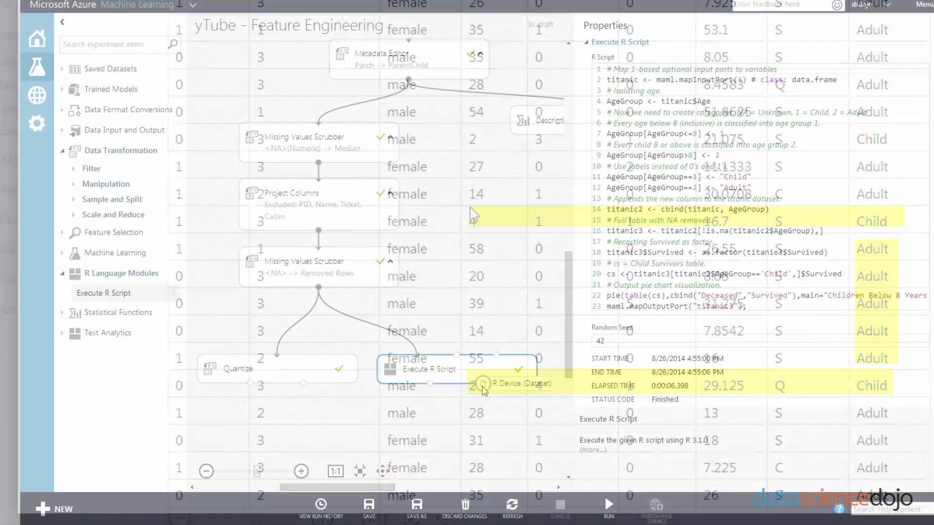
click(482, 387)
click(511, 433)
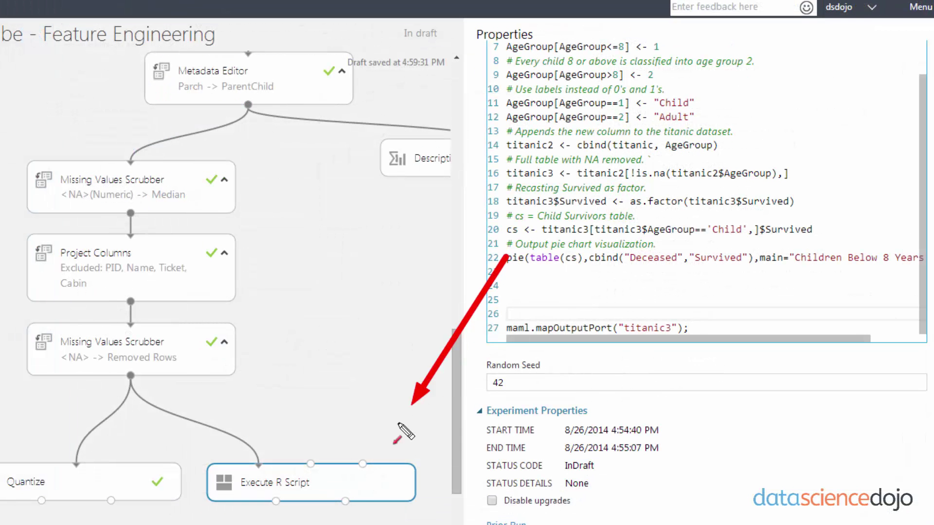
Box-select the Quantize and Execute R Script modules on the canvas to remove them
drag(405, 432, 350, 505)
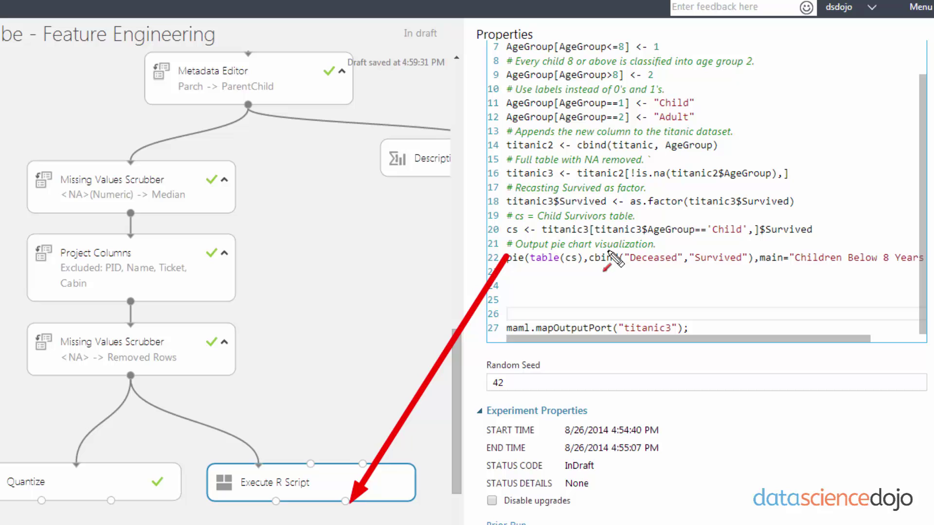
drag(505, 329, 279, 503)
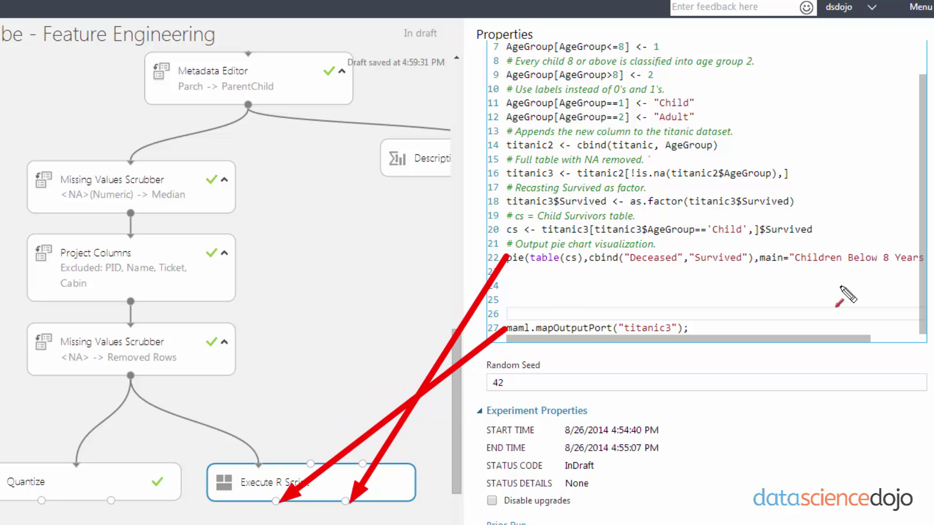
scroll(843, 295, up, 5)
scroll(730, 219, up, 5)
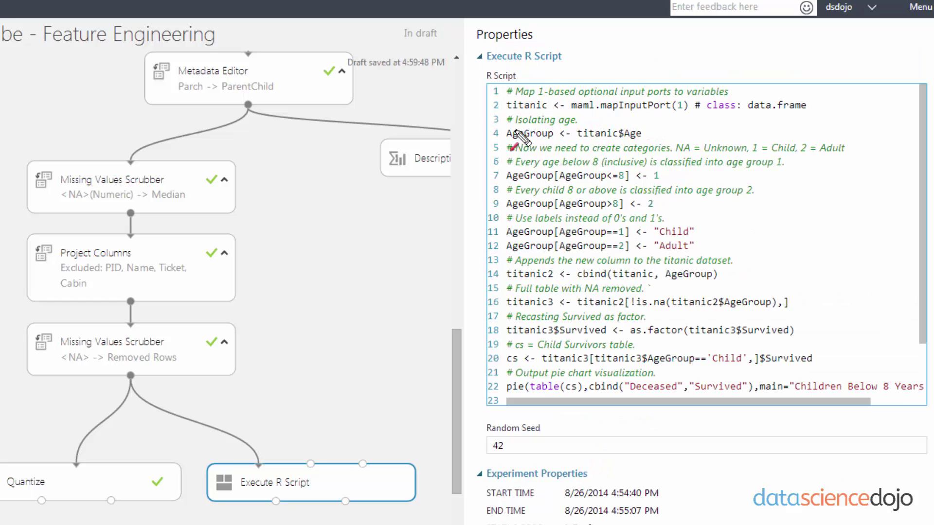
mouse_move(503, 109)
mouse_down()
mouse_move(309, 423)
mouse_move(265, 468)
mouse_up()
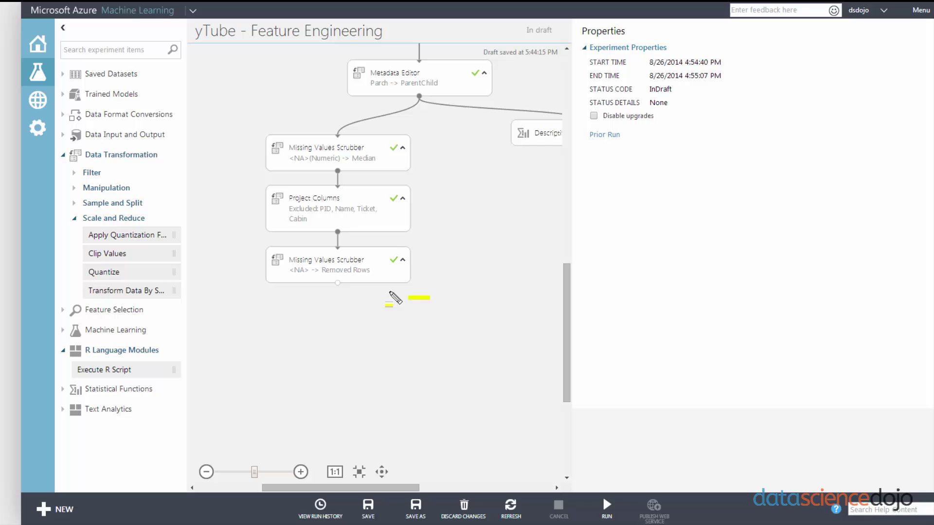
drag(429, 297, 260, 241)
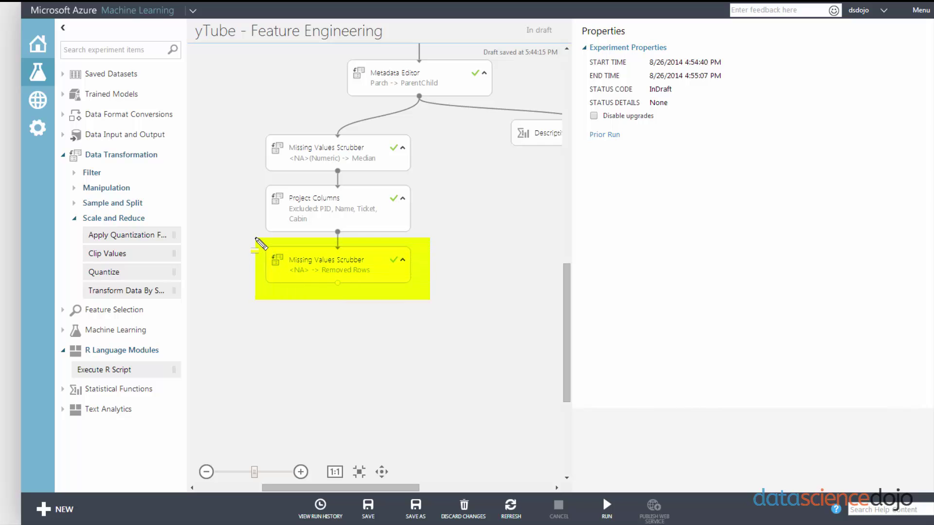